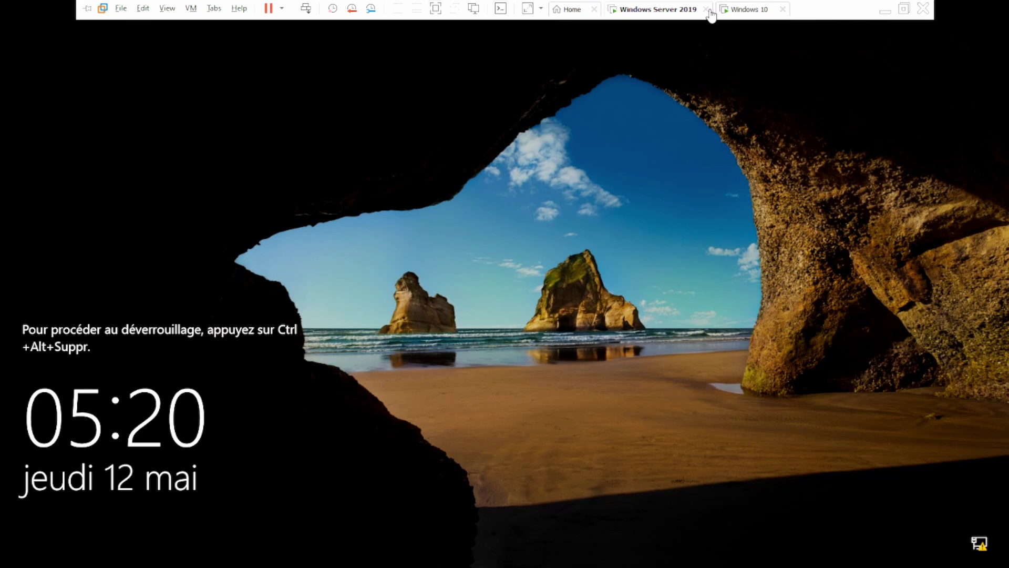
- Unlock the Windows Server 2019 virtual machine by entering the domain administrator's account password
click(306, 9)
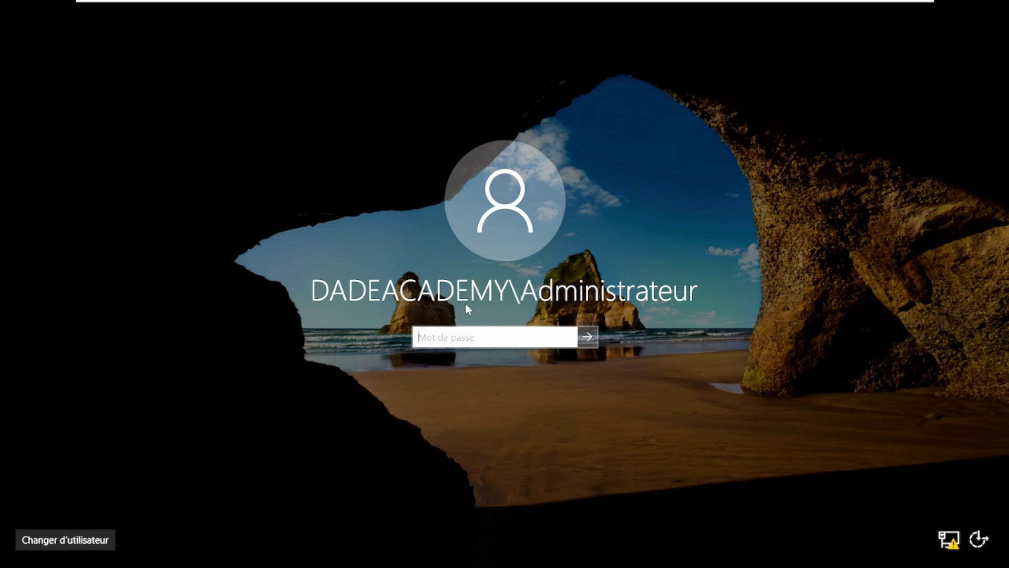
text(••)
key(BackSpace)
key(BackSpace)
text(••••••••••••)
key(Return)
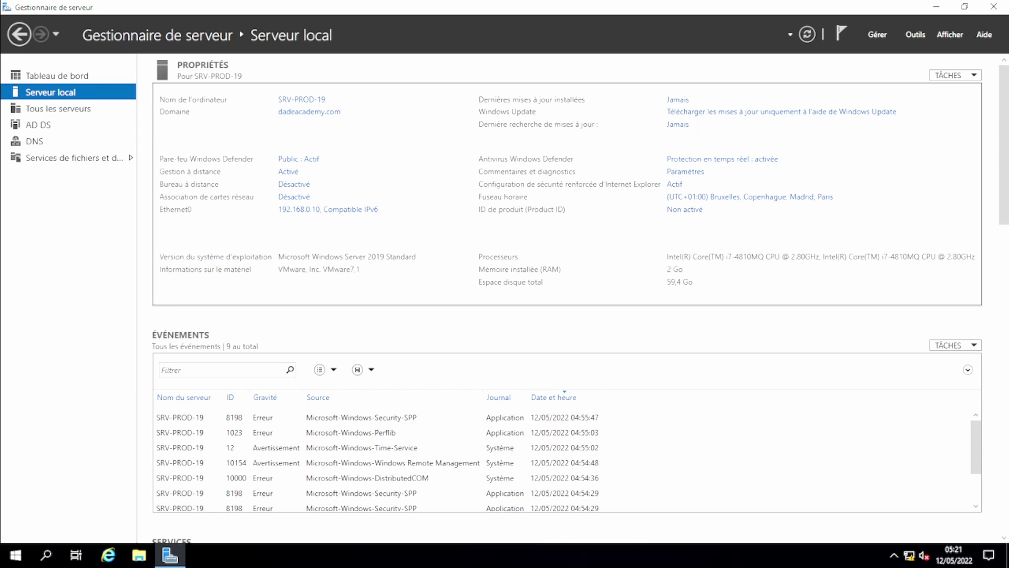
- Open File Explorer in a maximized window and go to Disque local (C:)
click(140, 557)
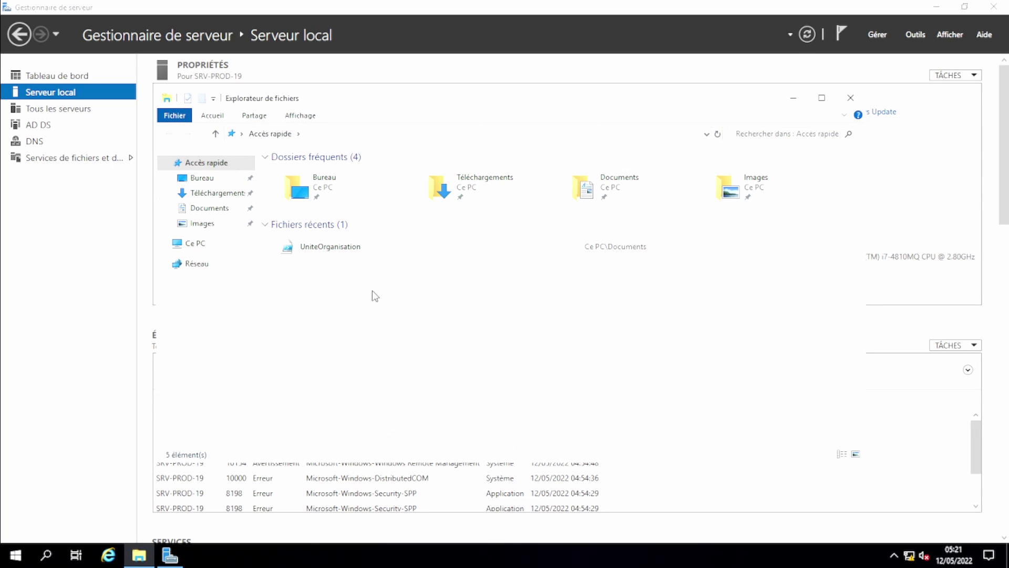
click(821, 98)
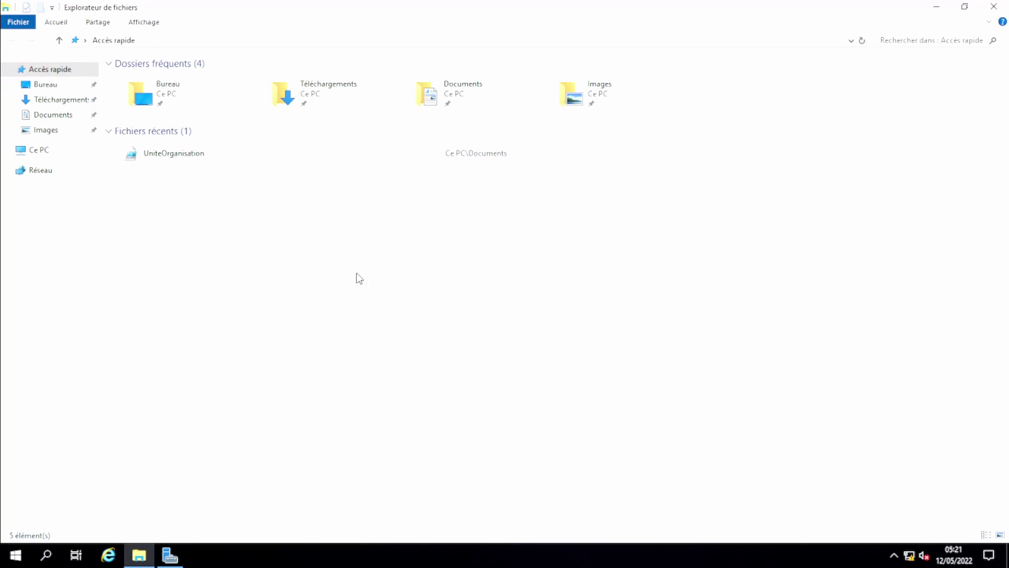
click(47, 152)
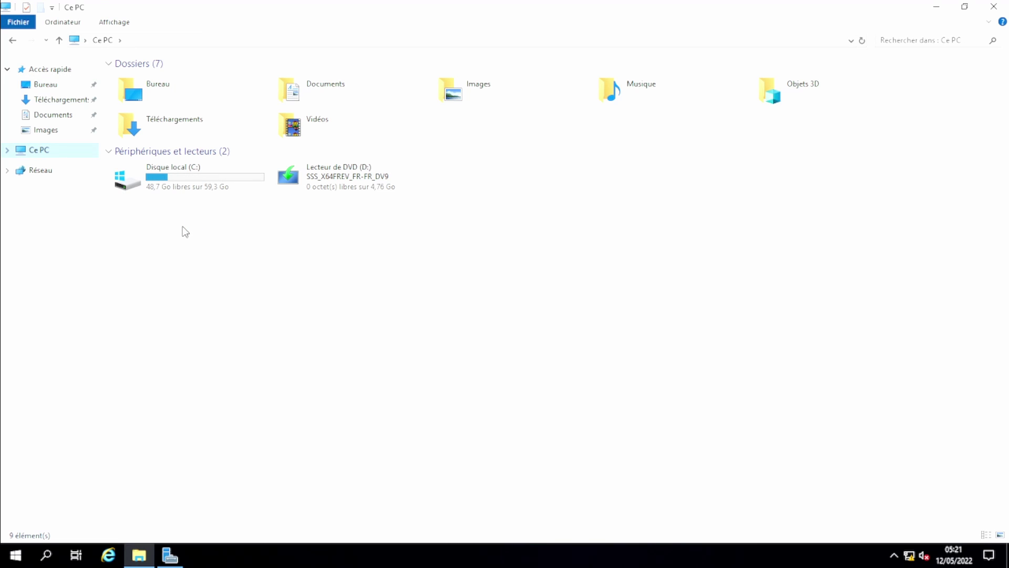
double_click(196, 175)
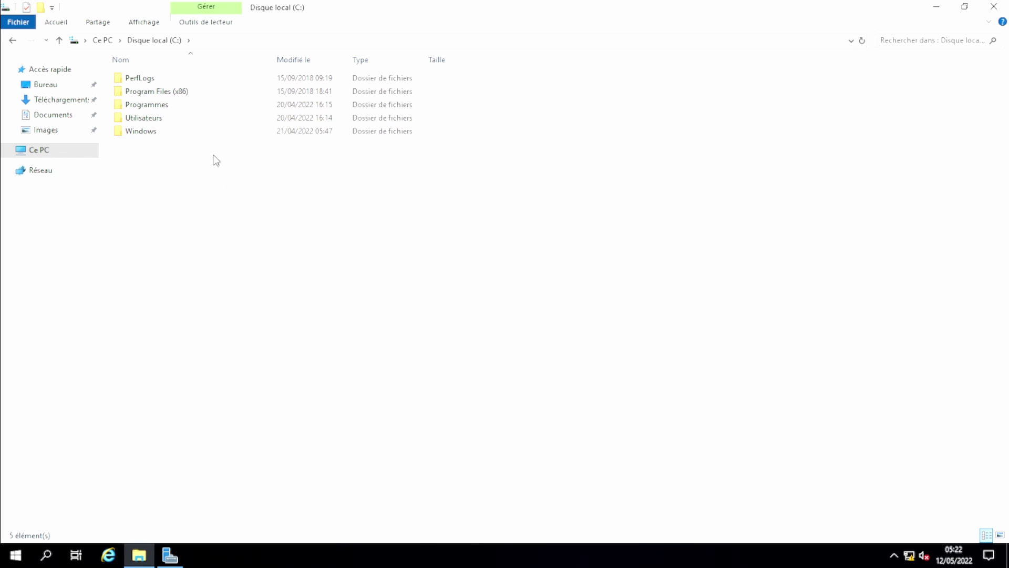
- Create a new folder named FondEcran at the root of the C: drive
right_click(205, 175)
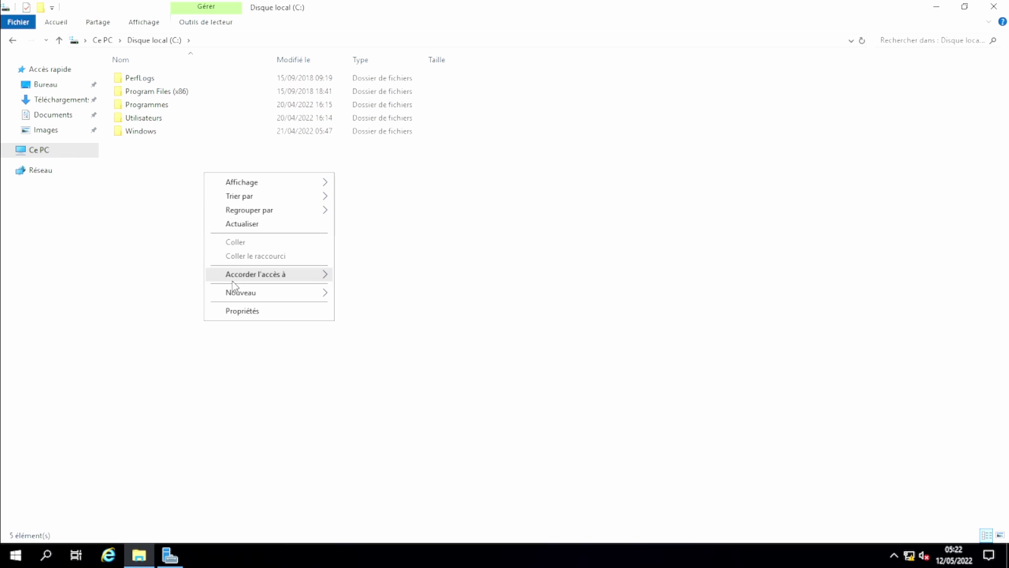
mouse_move(234, 297)
click(368, 295)
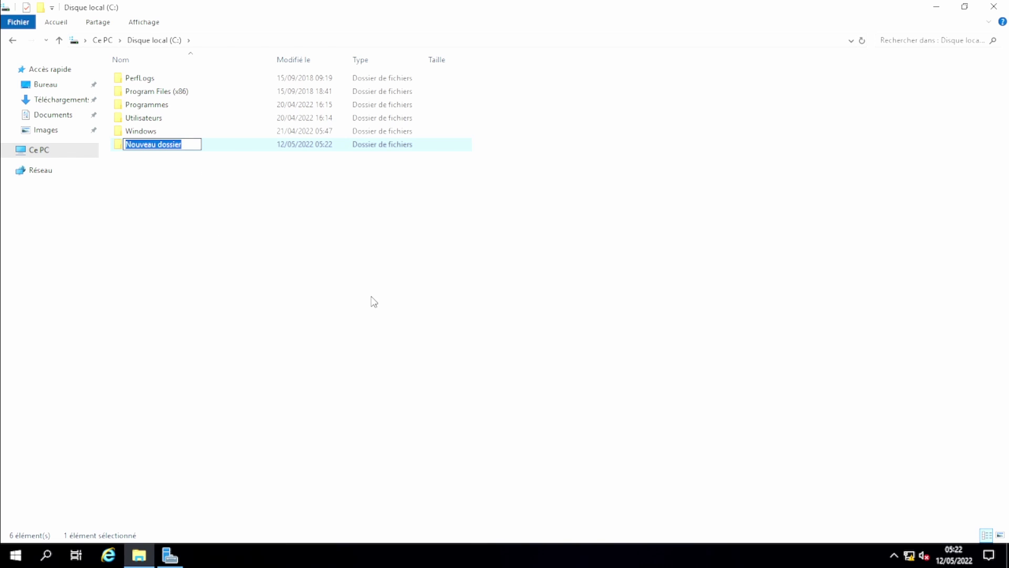
text(Fo)
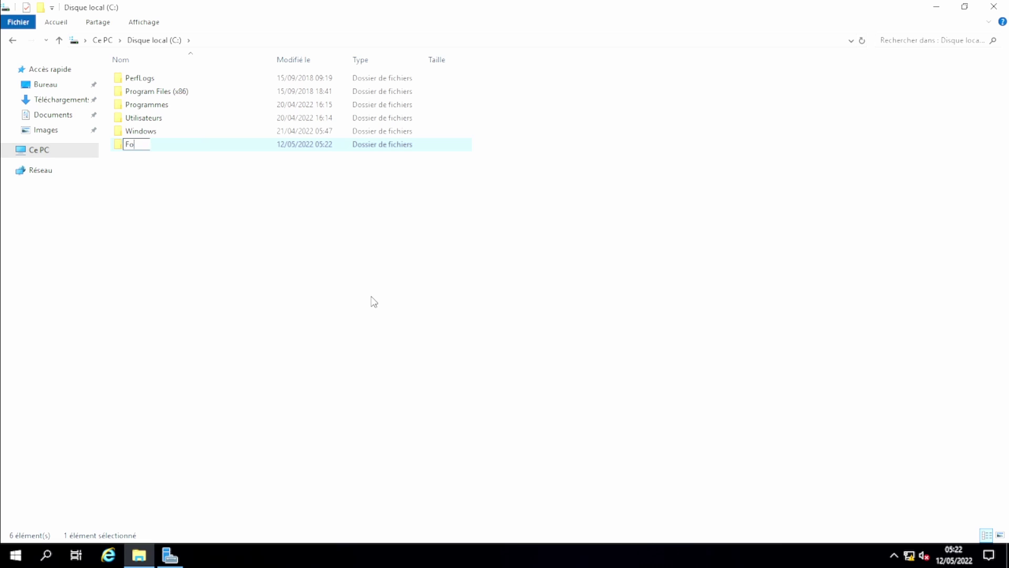
text(ndEcran)
key(Return)
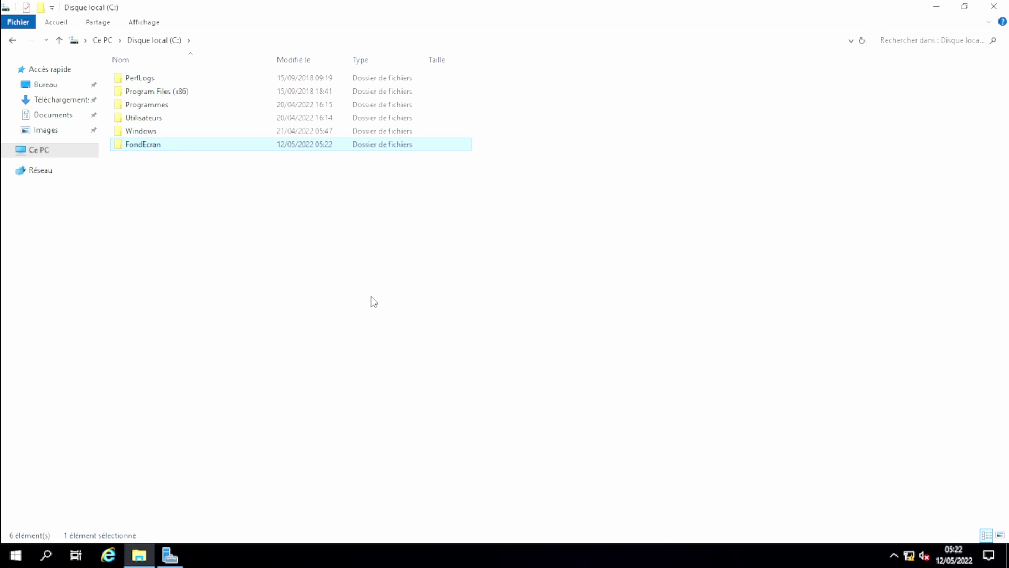
- Enable advanced sharing of the FondEcran folder, keeping FondEcran as the share name
right_click(165, 153)
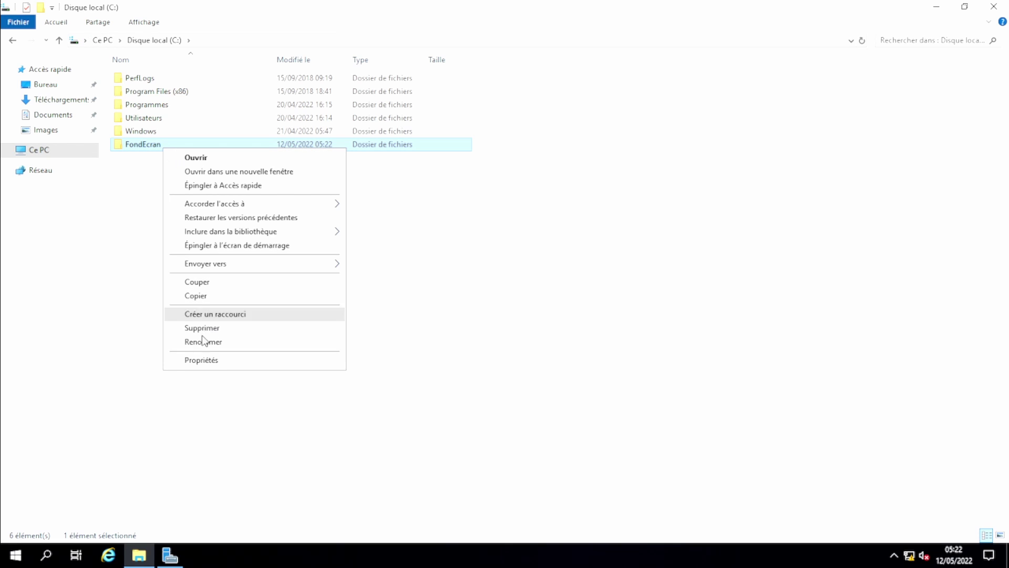
click(195, 362)
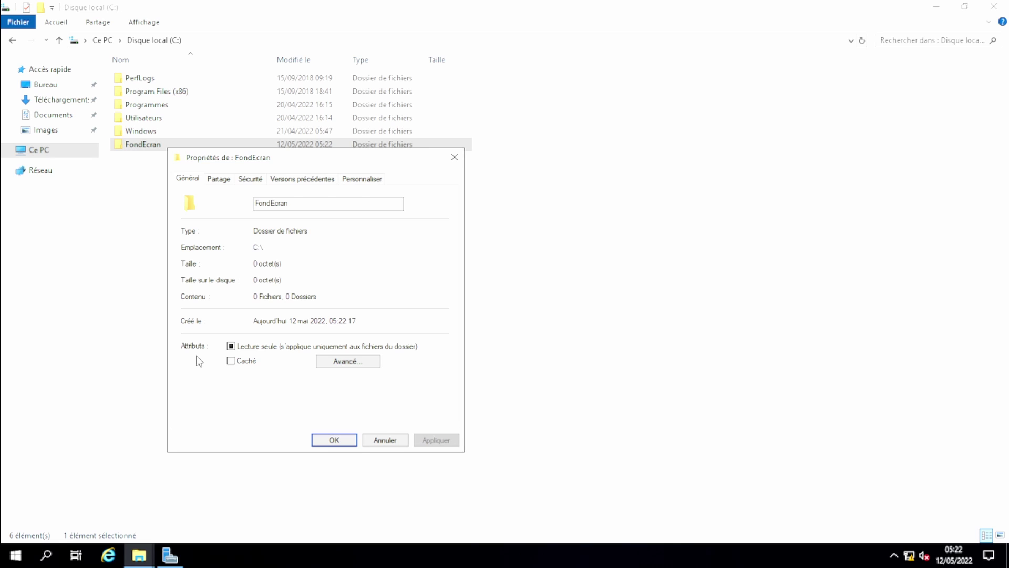
click(218, 179)
click(213, 329)
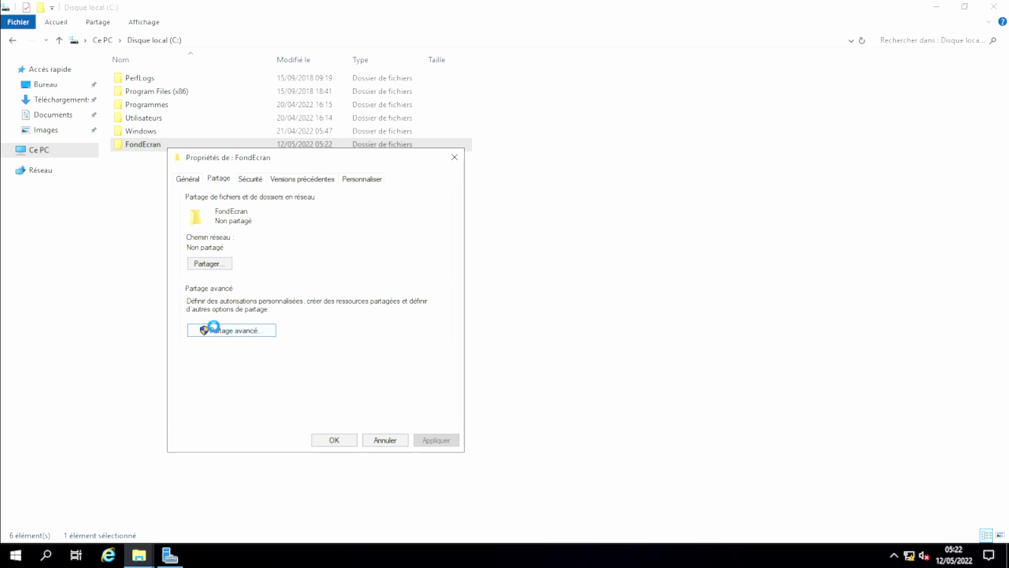
click(230, 203)
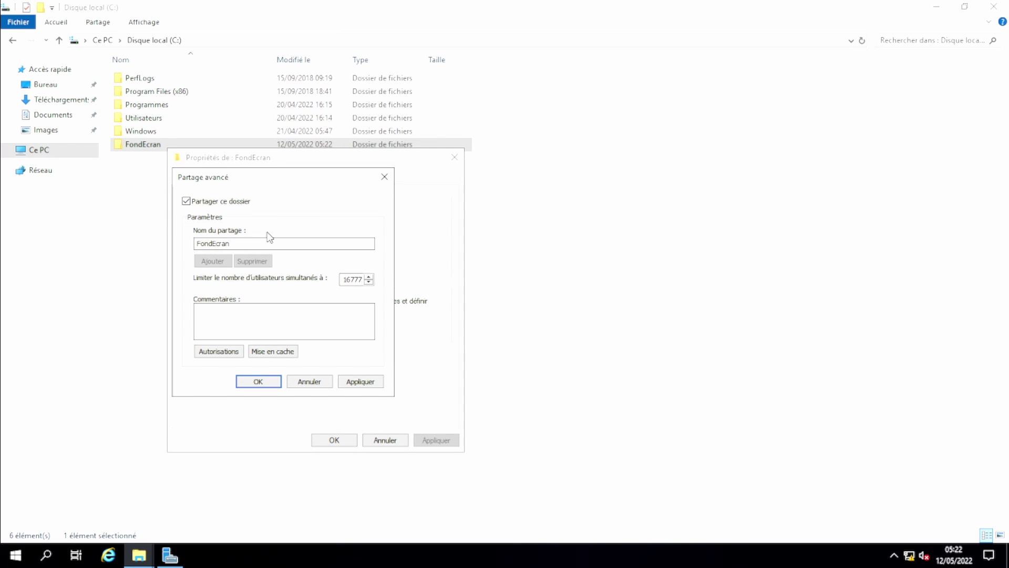
- Allow Contrôle total to Tout le monde in the share permissions of FondEcran and apply the sharing settings
click(219, 351)
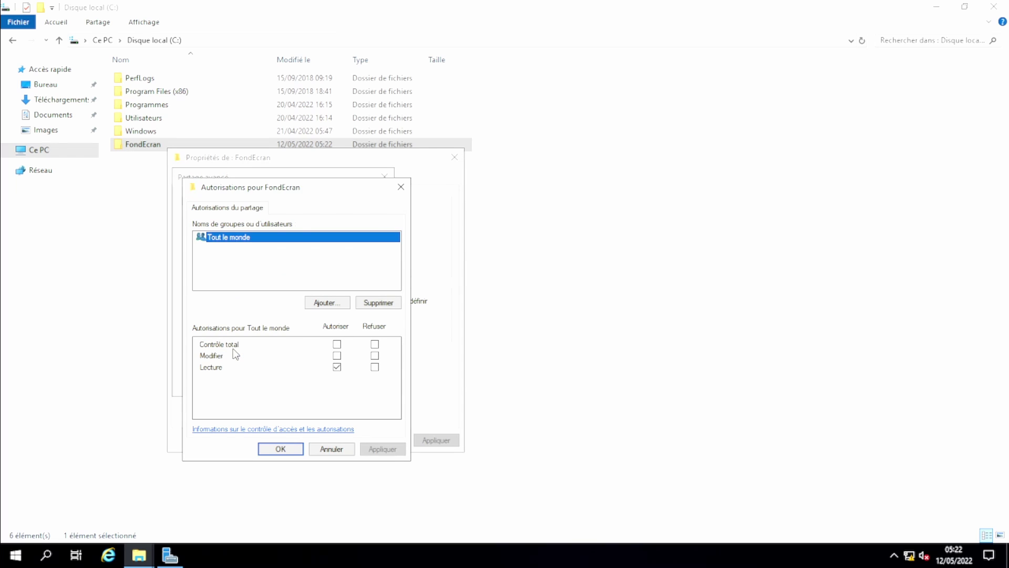
click(337, 344)
click(382, 449)
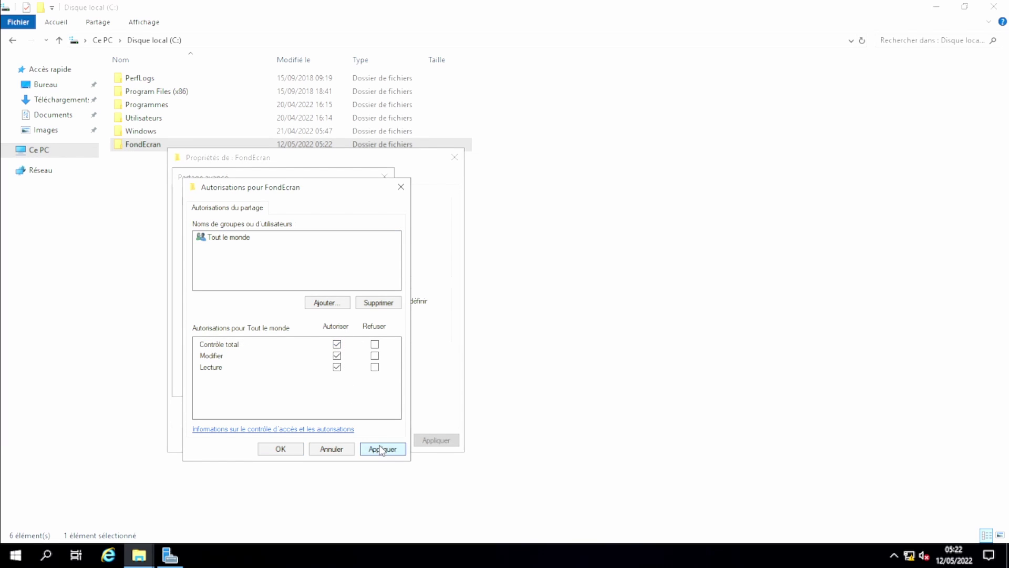
click(278, 450)
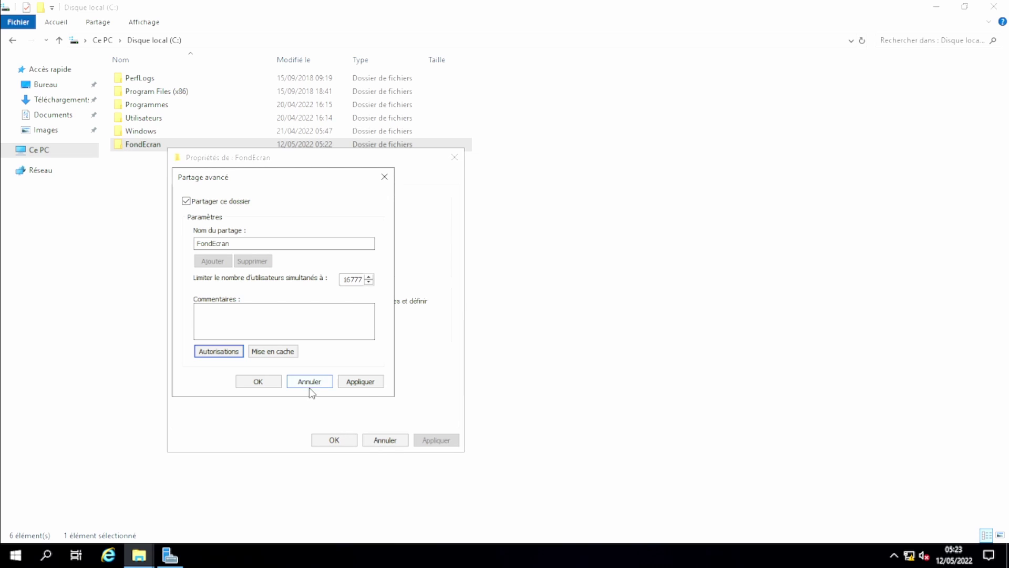
click(361, 381)
click(258, 381)
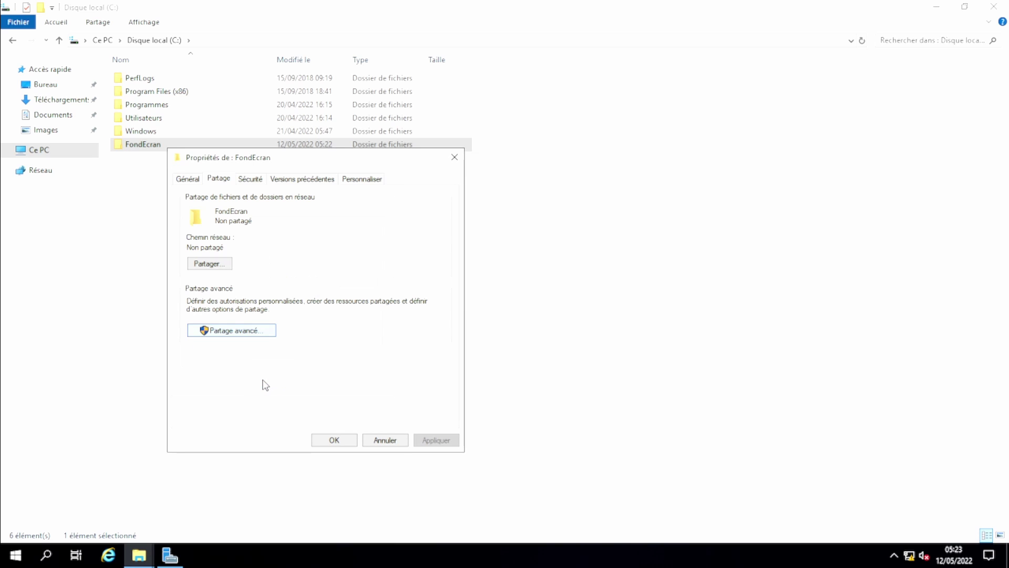
- Add the Ordinateurs du domaine group to FondEcran's security permissions with its default rights, and open the folder
click(257, 178)
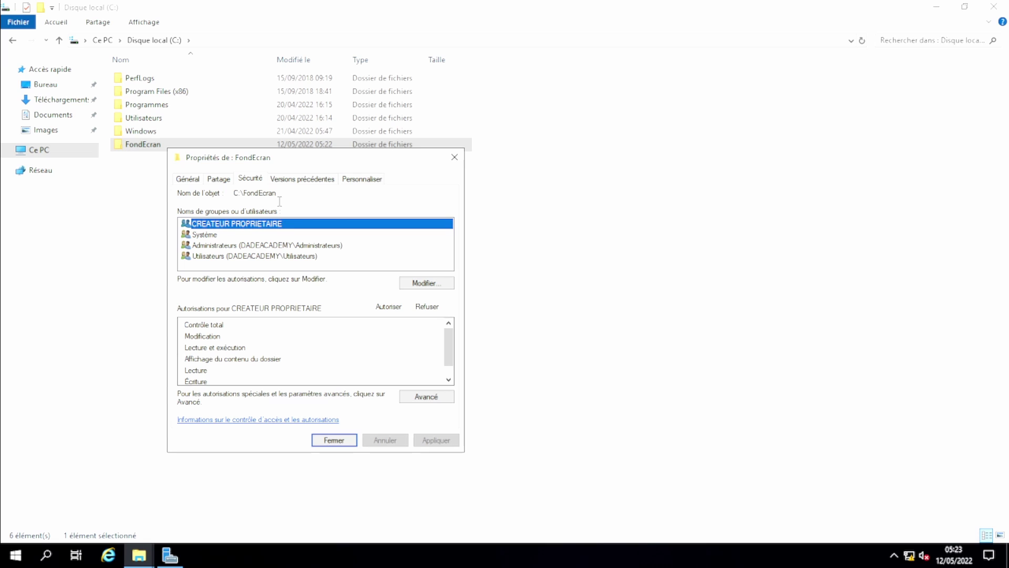
click(427, 285)
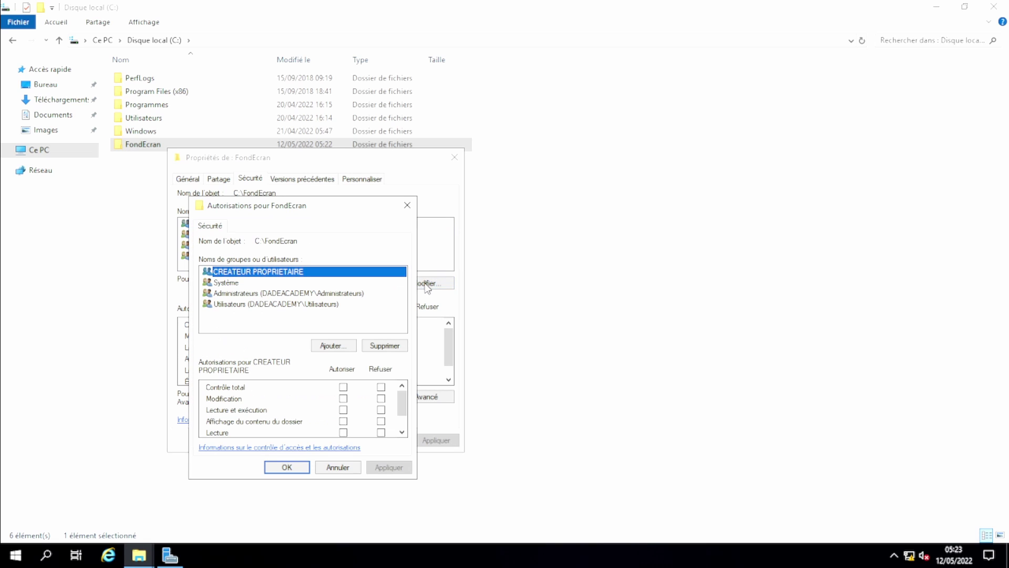
click(333, 345)
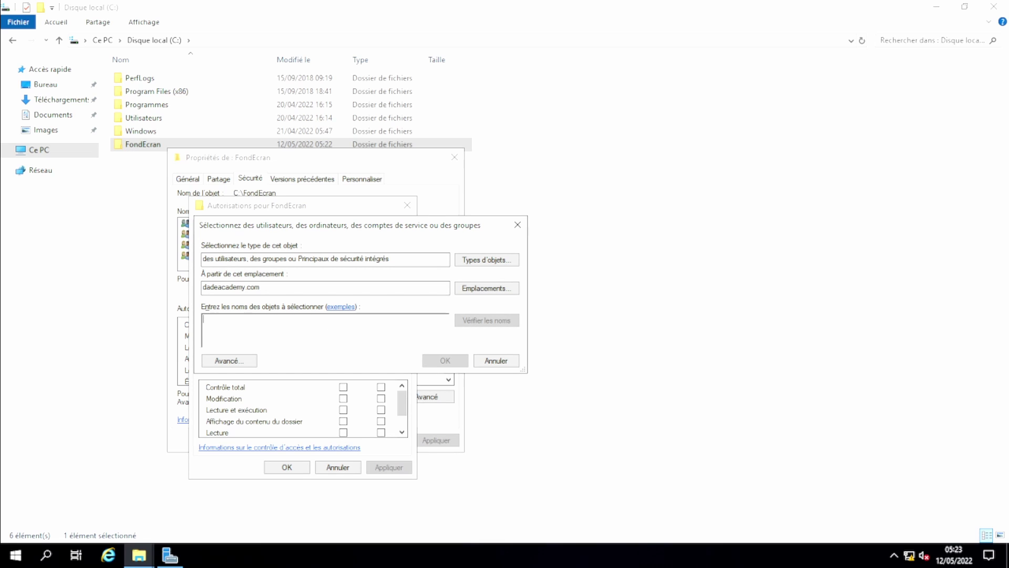
text(ordina)
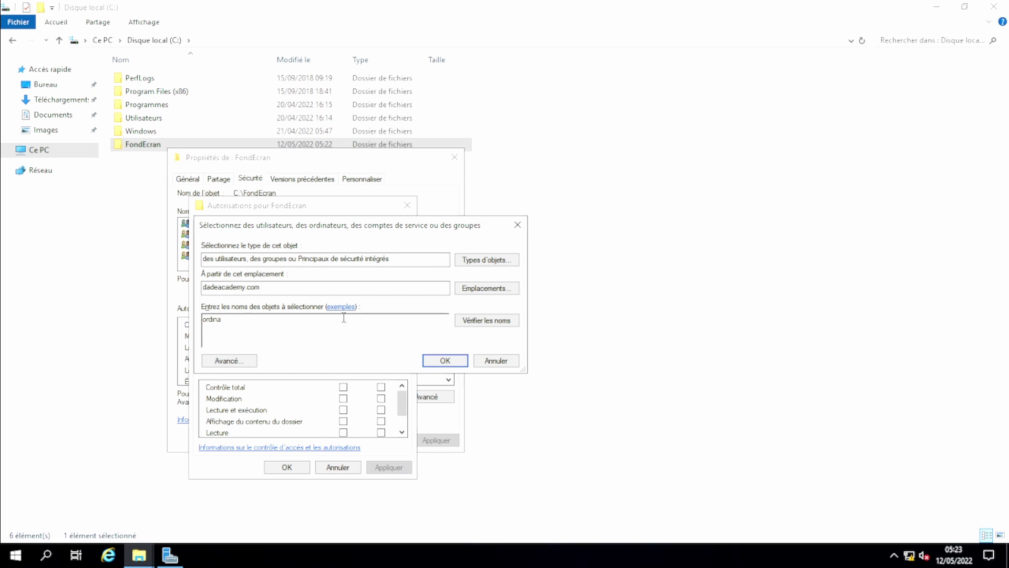
click(480, 324)
click(402, 413)
click(445, 361)
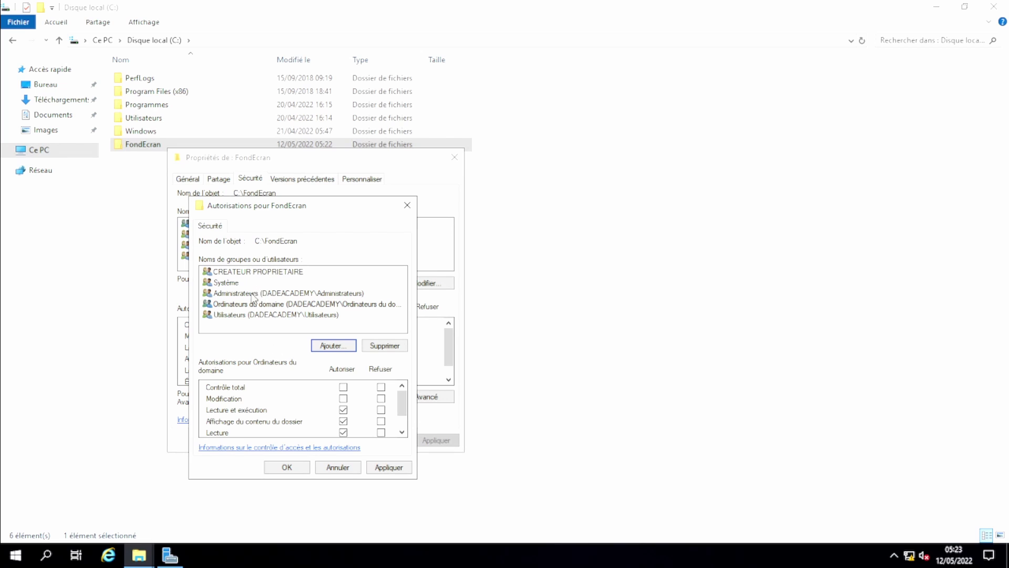
click(388, 467)
click(290, 468)
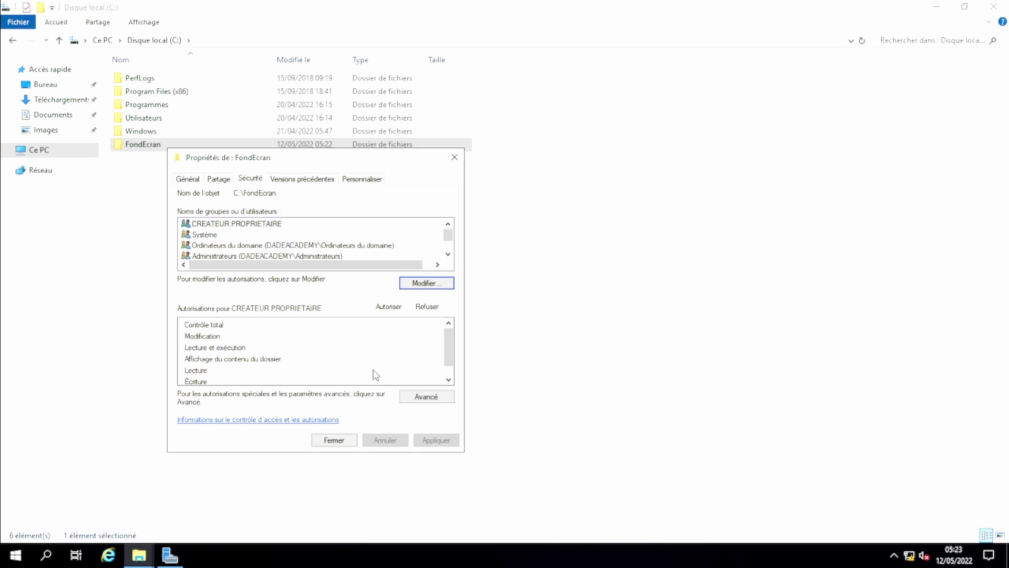
click(334, 440)
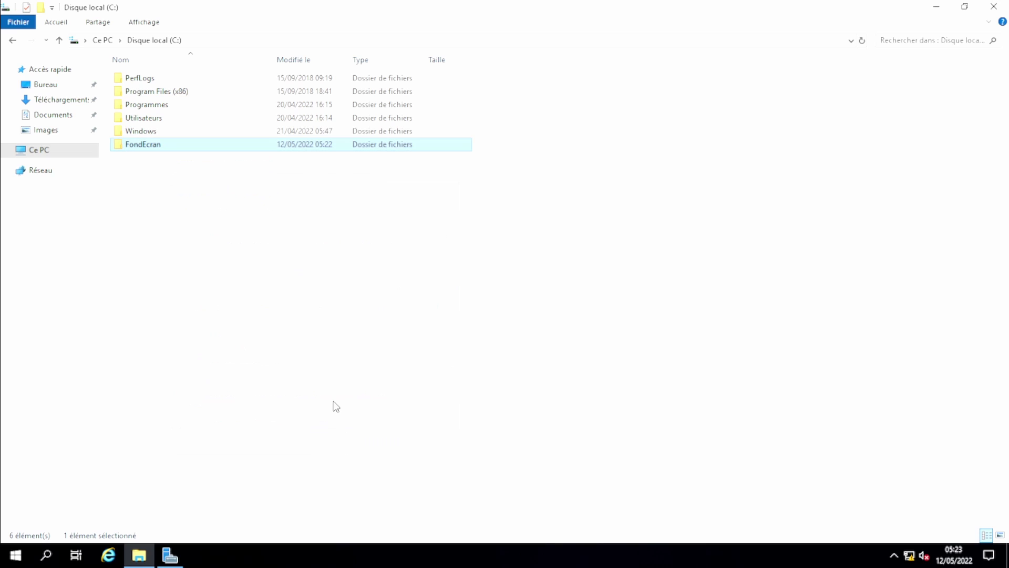
double_click(145, 145)
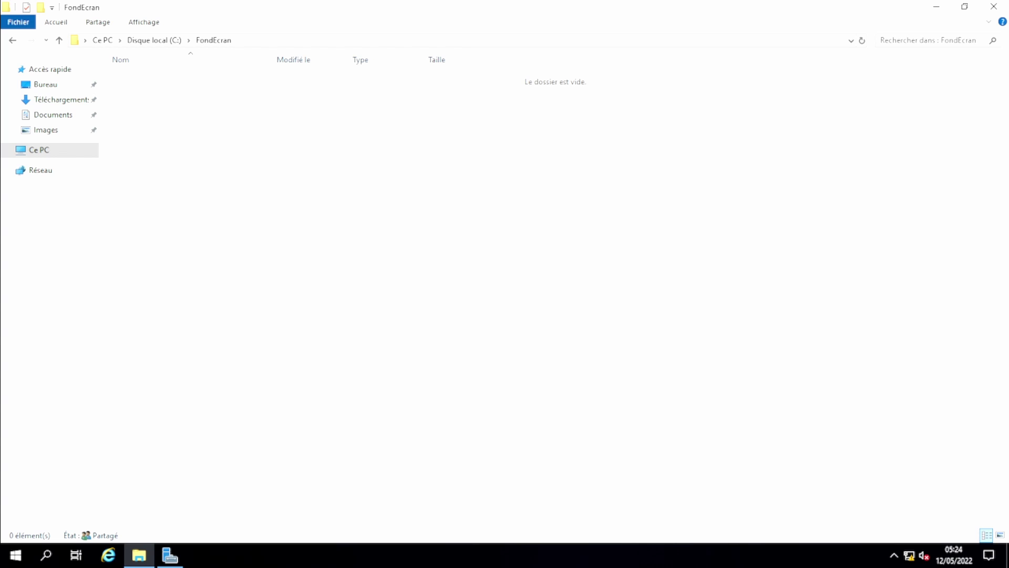
drag(178, 369, 382, 259)
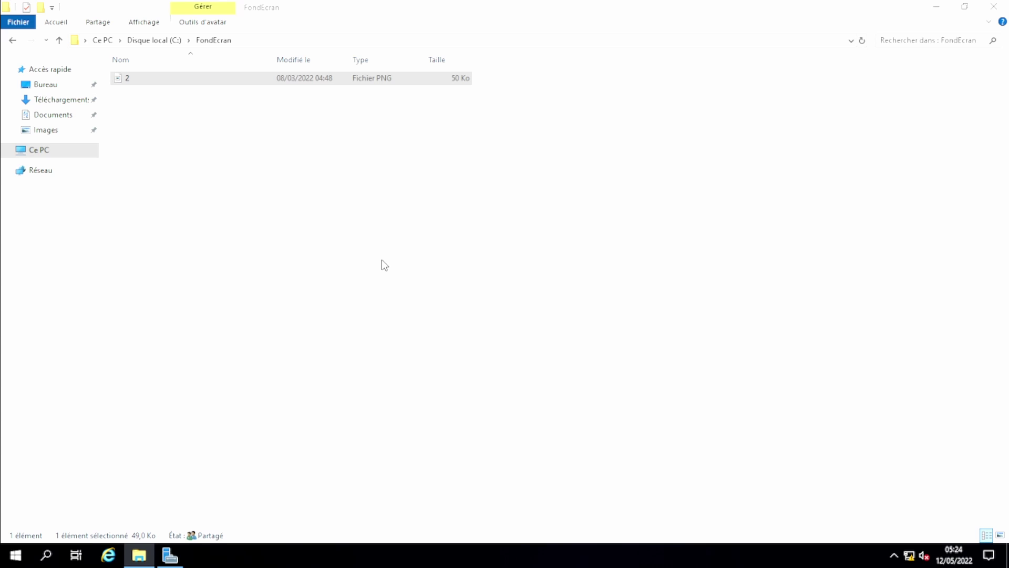
click(410, 180)
click(205, 83)
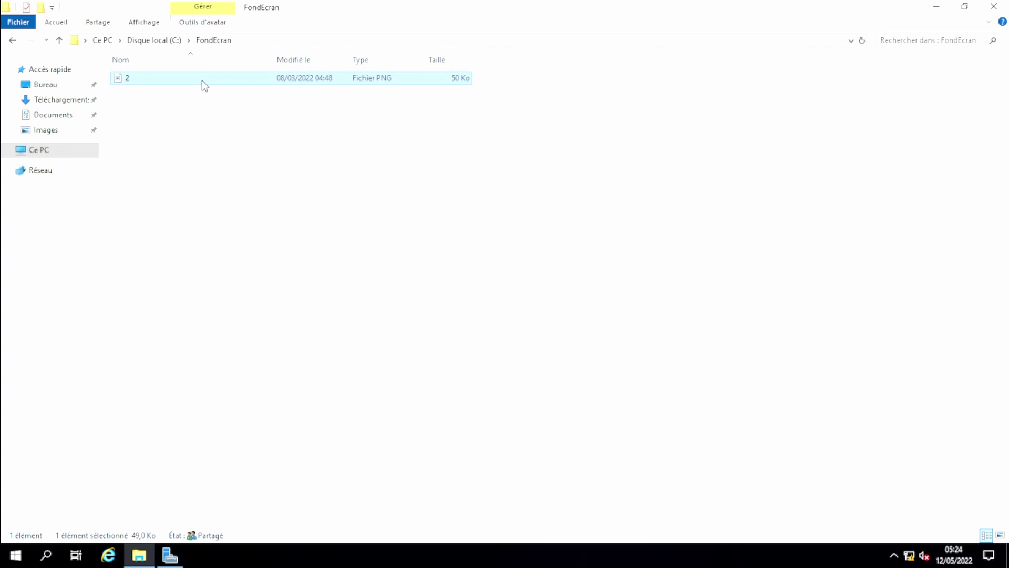
key(Delete)
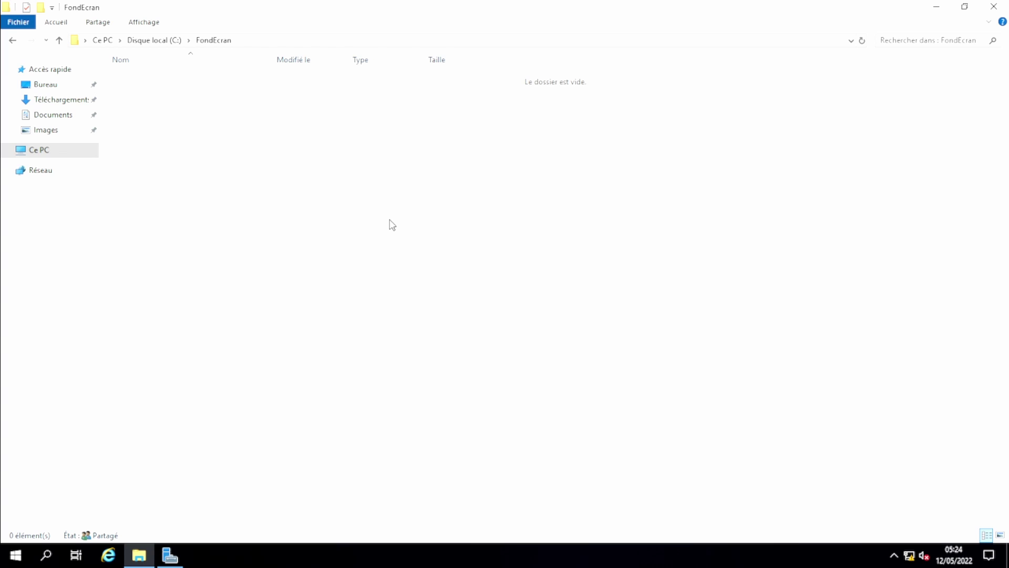
- Paste the copied Sans titre PNG image into the FondEcran folder and rename it arriereplan
key(ctrl+v)
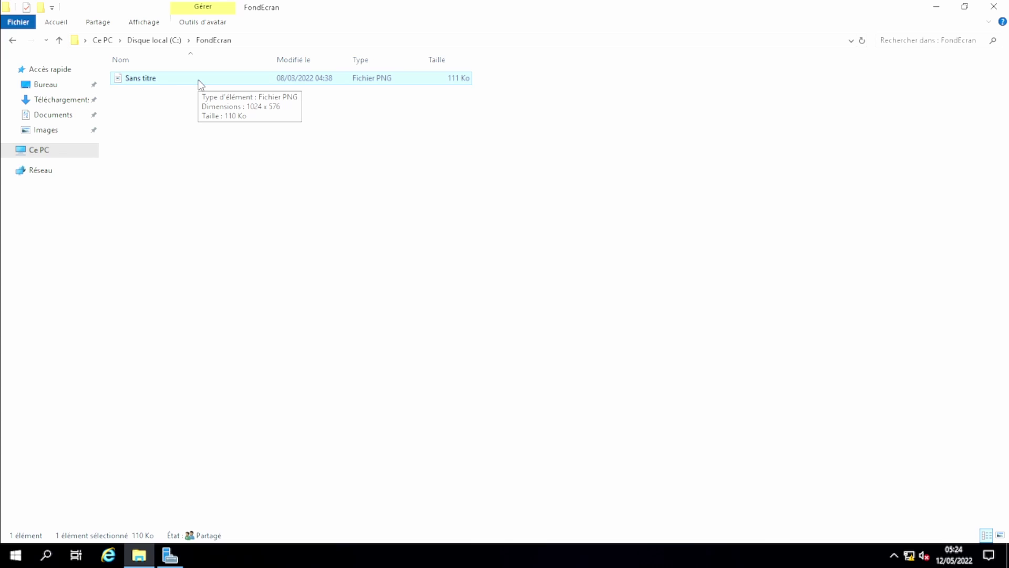
key(F2)
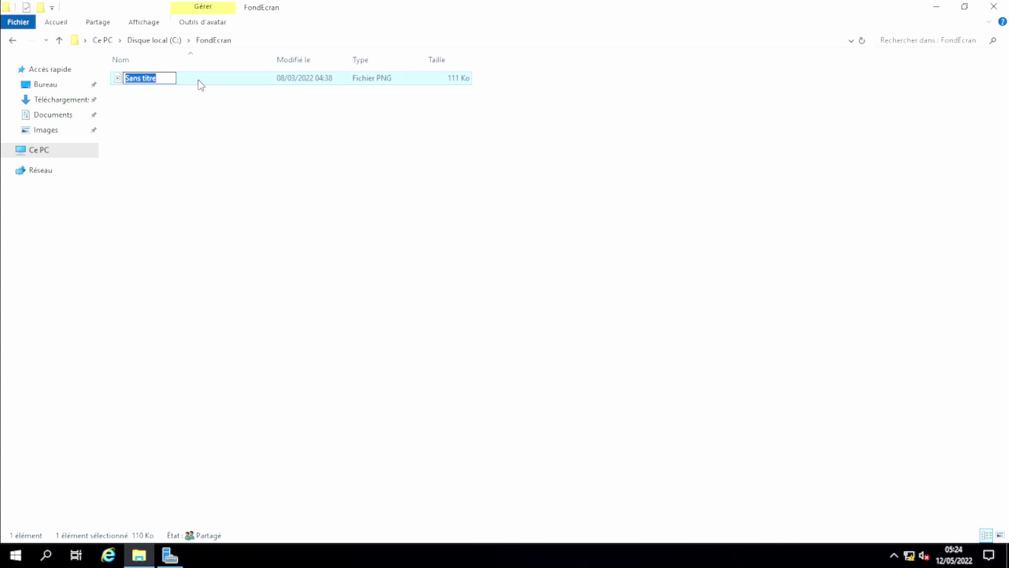
text(E)
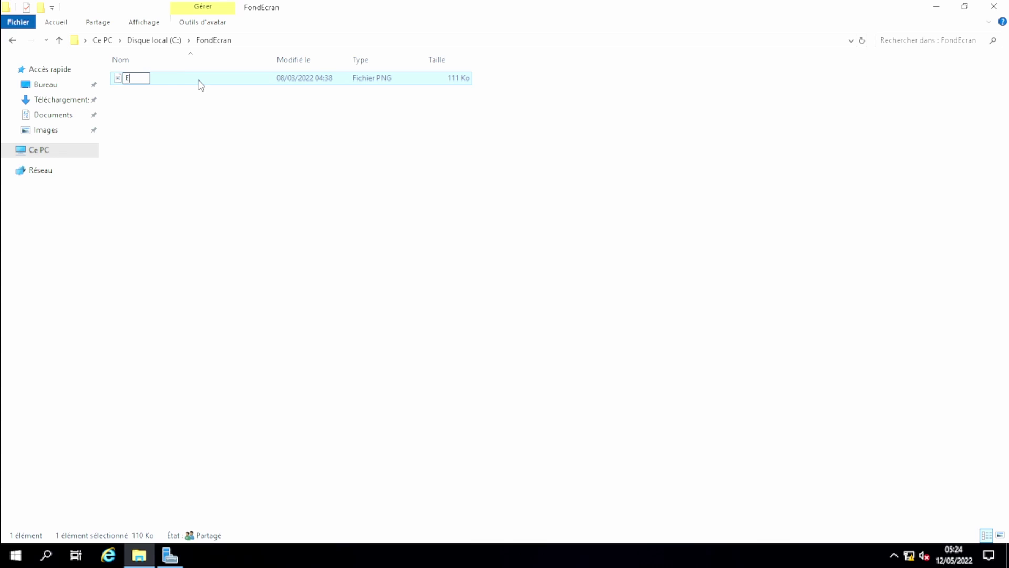
key(BackSpace)
text(fon)
key(BackSpace)
key(BackSpace)
key(BackSpace)
text(arriereplan)
click(152, 113)
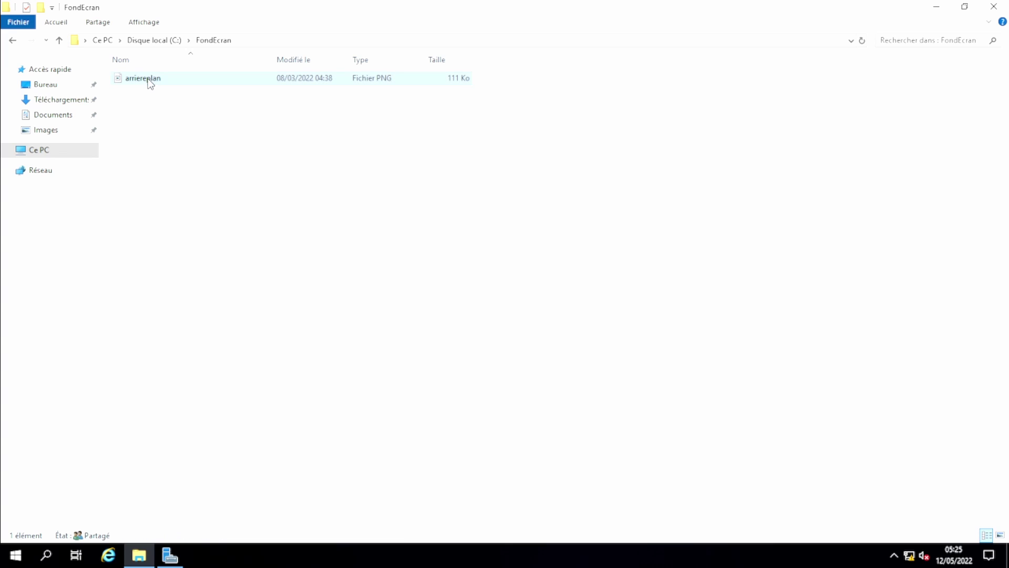
click(143, 24)
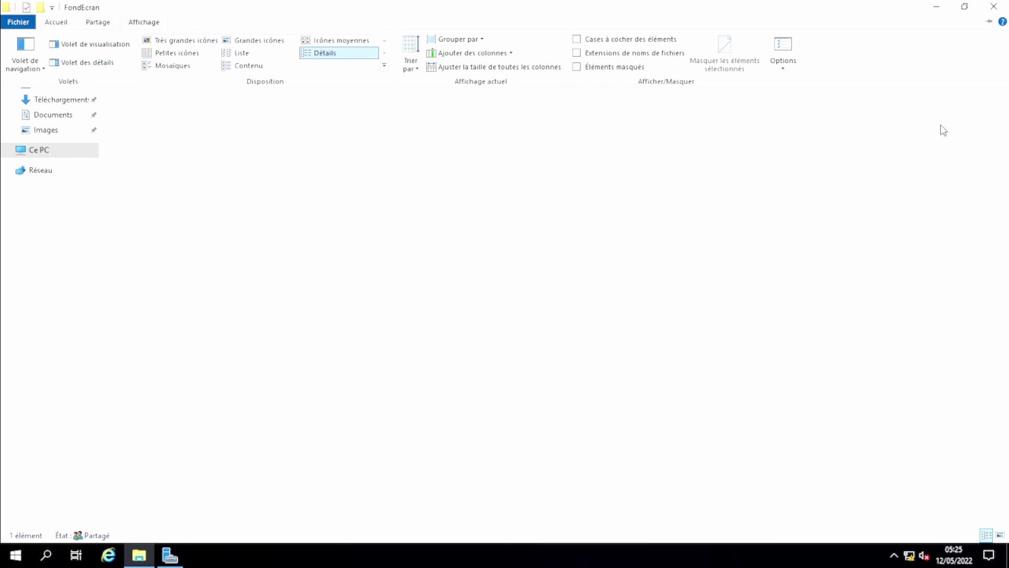
click(172, 135)
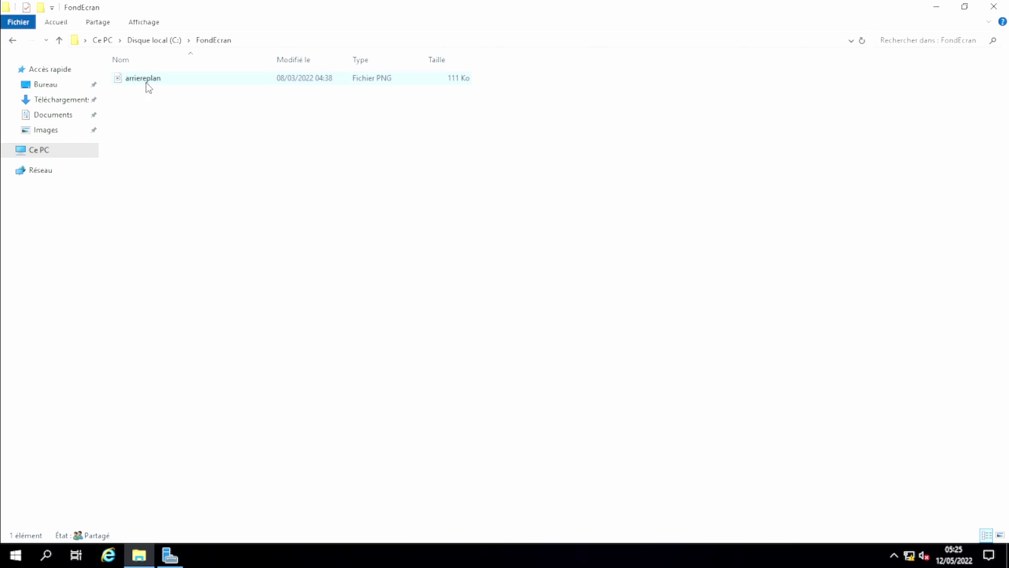
- Turn off Masquer les extensions des fichiers dont le type est connu in the folder display options and apply the change
click(147, 24)
click(144, 130)
click(156, 25)
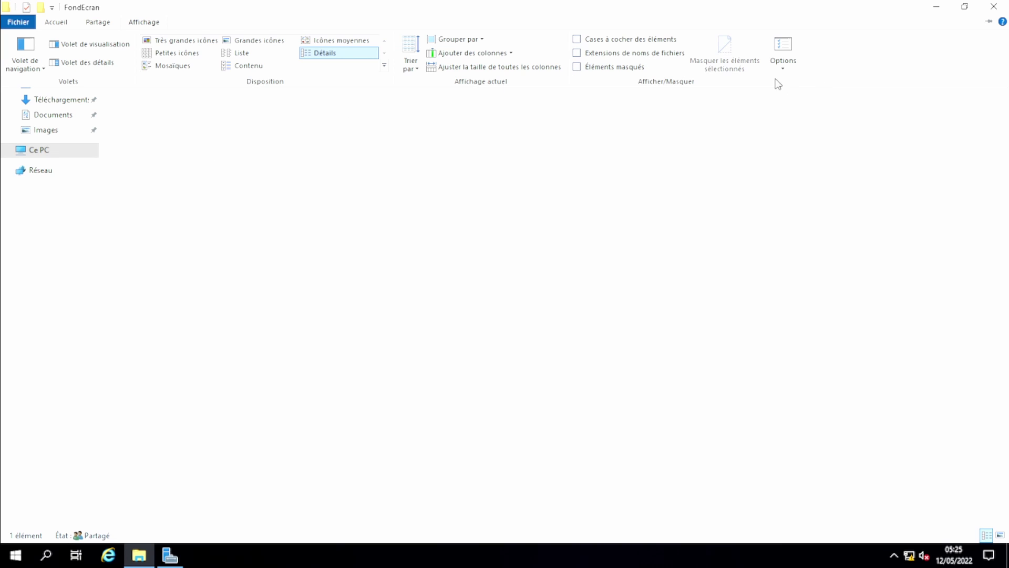
click(744, 29)
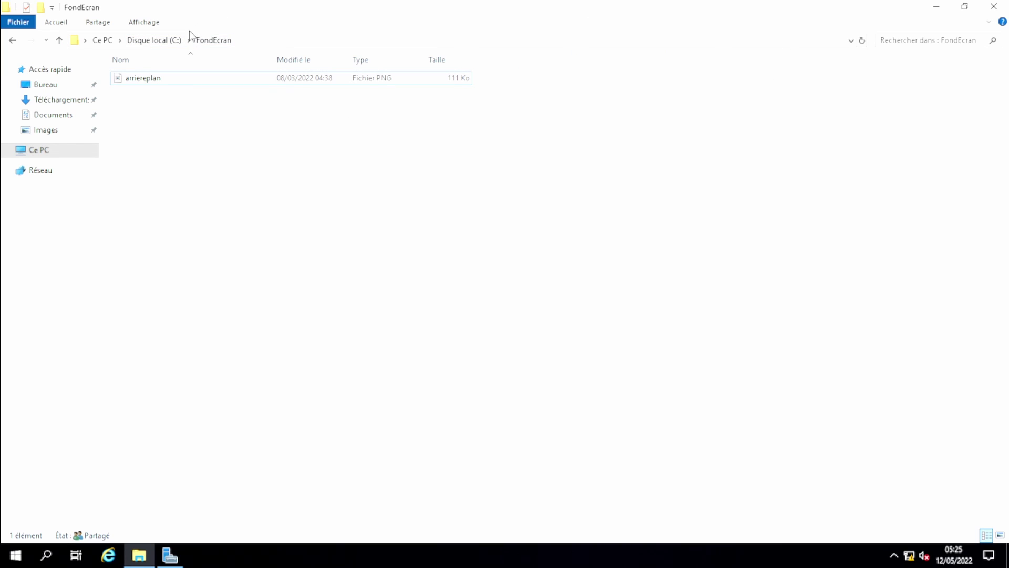
click(153, 23)
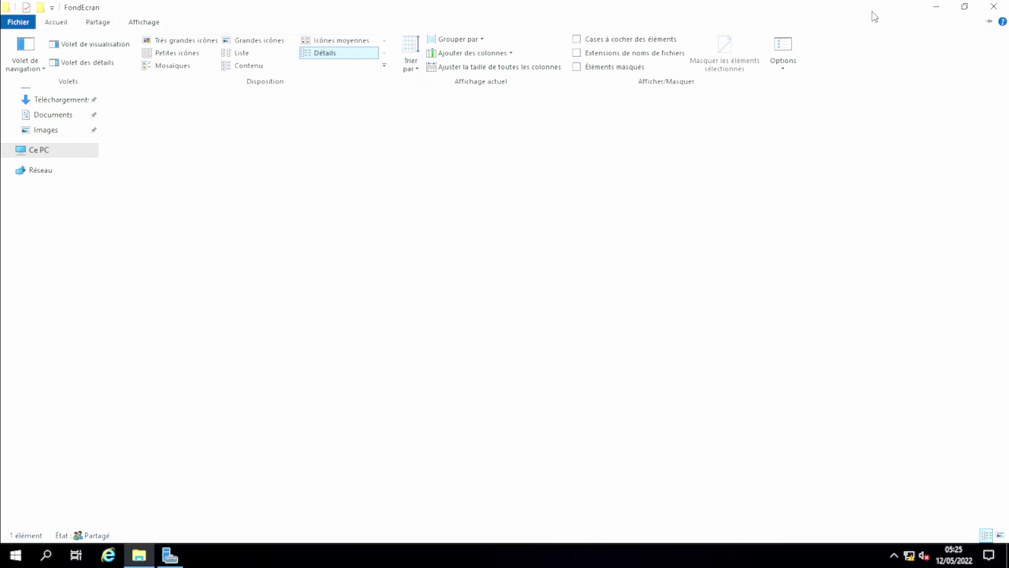
click(793, 67)
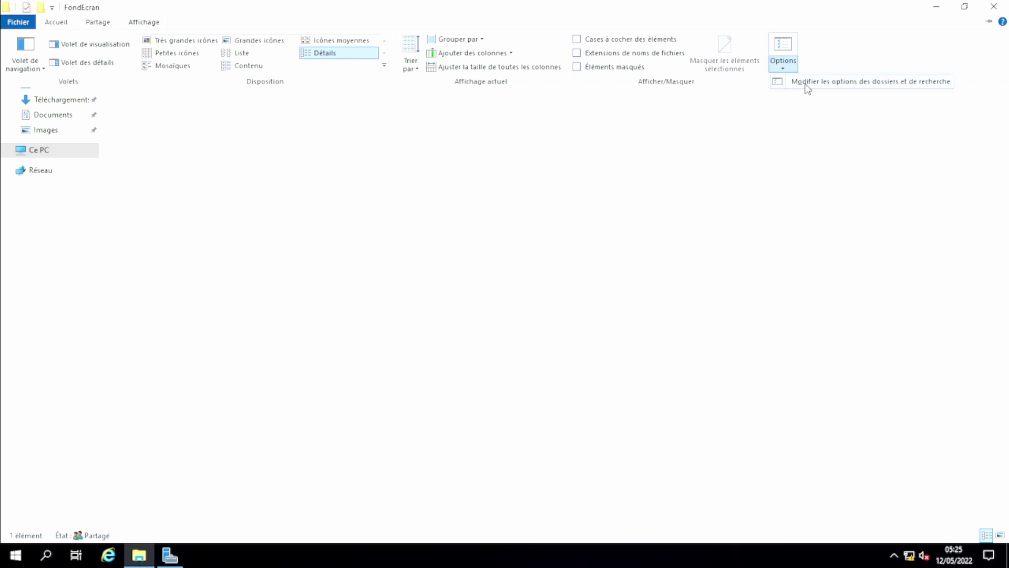
click(800, 87)
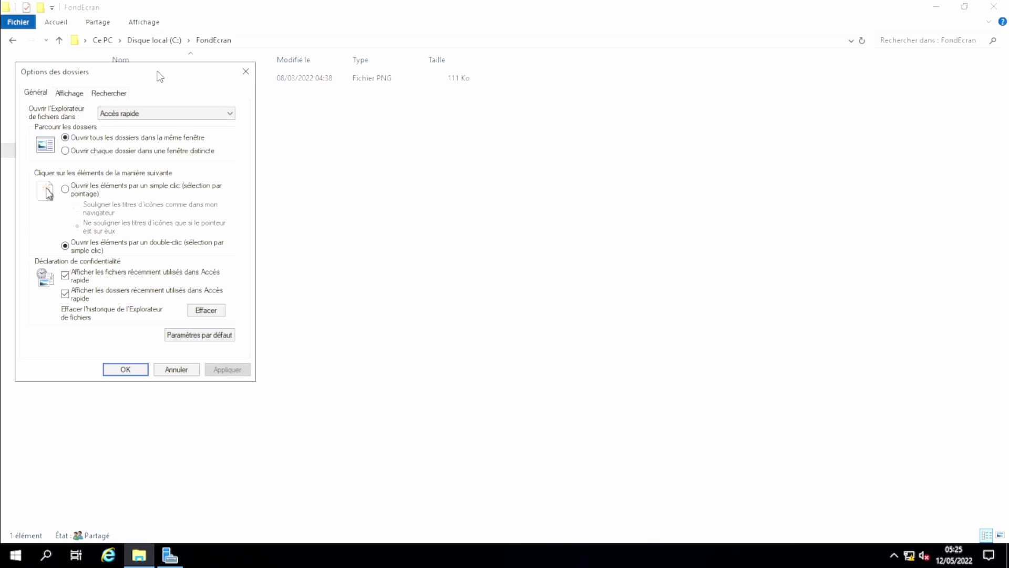
drag(159, 75, 472, 132)
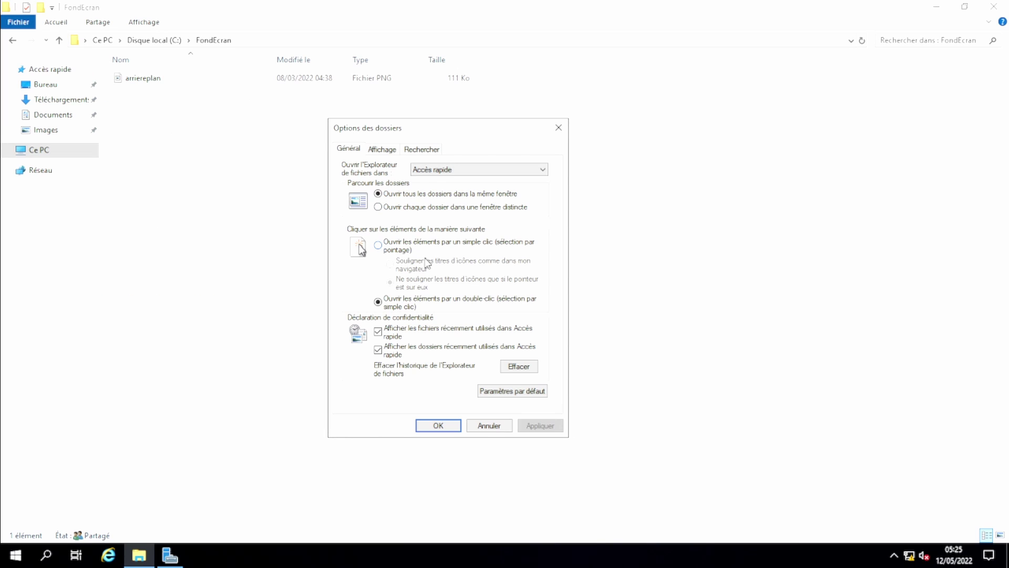
click(377, 151)
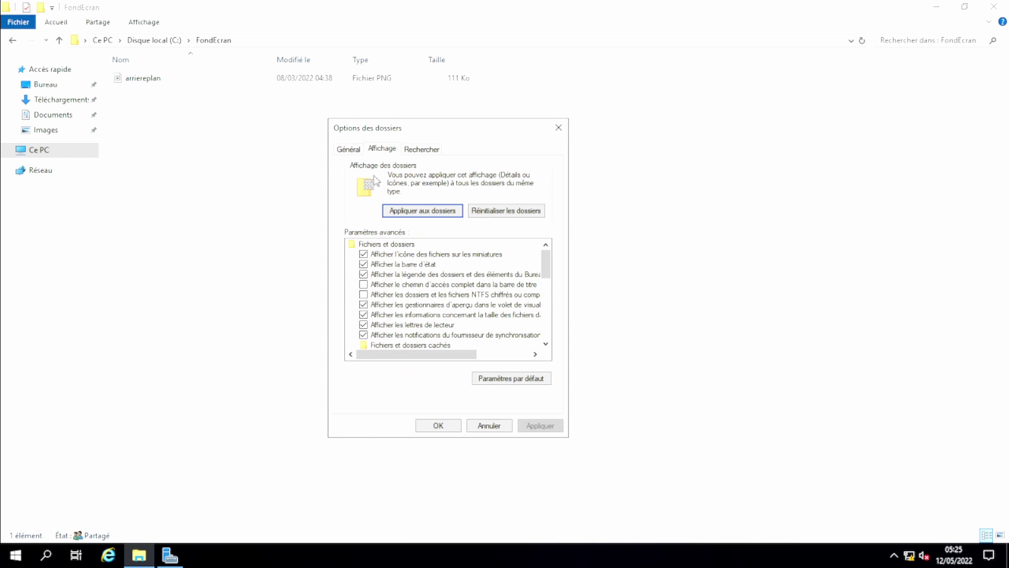
scroll(425, 320, down, 1)
scroll(426, 320, down, 3)
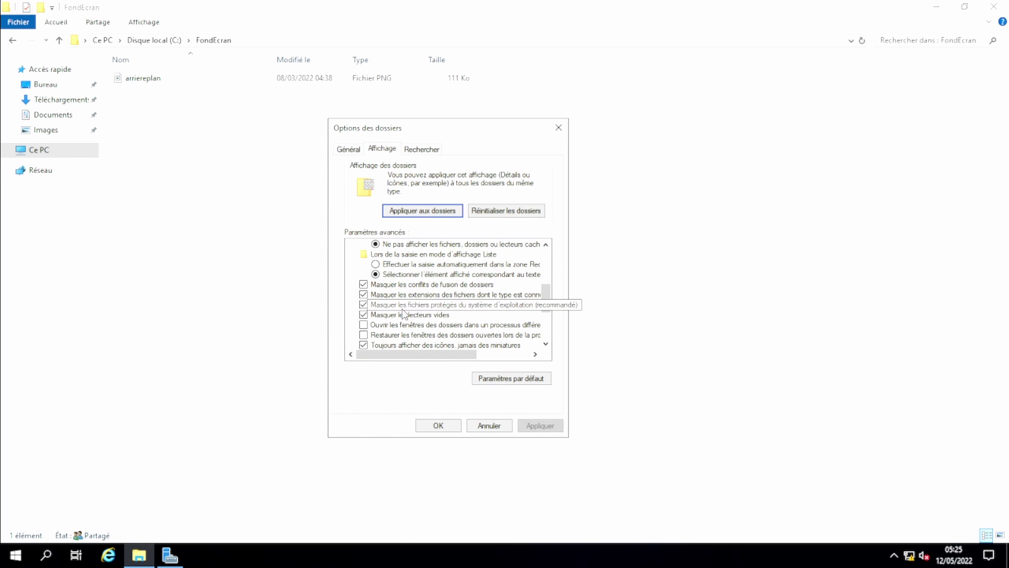
click(363, 295)
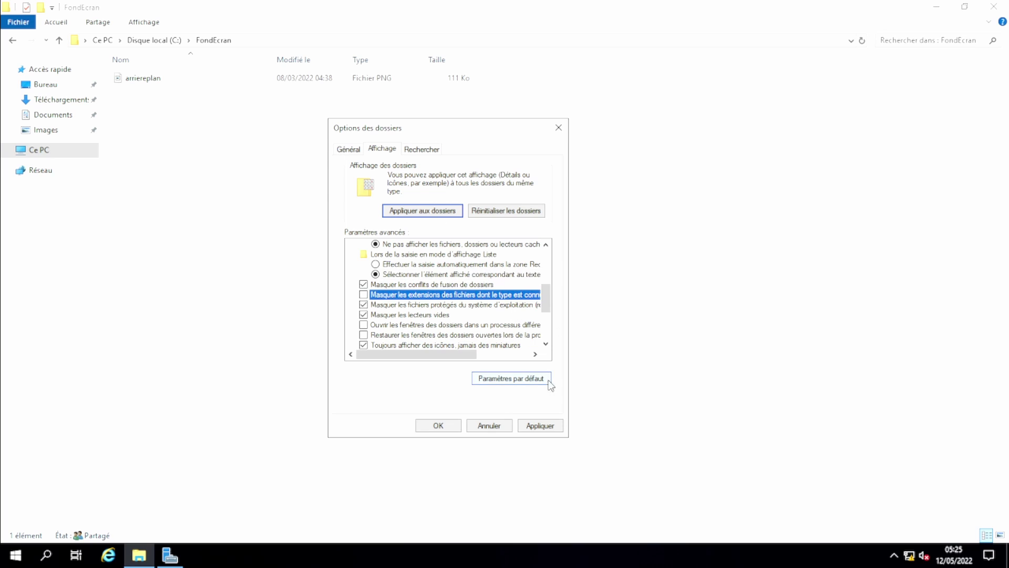
click(540, 425)
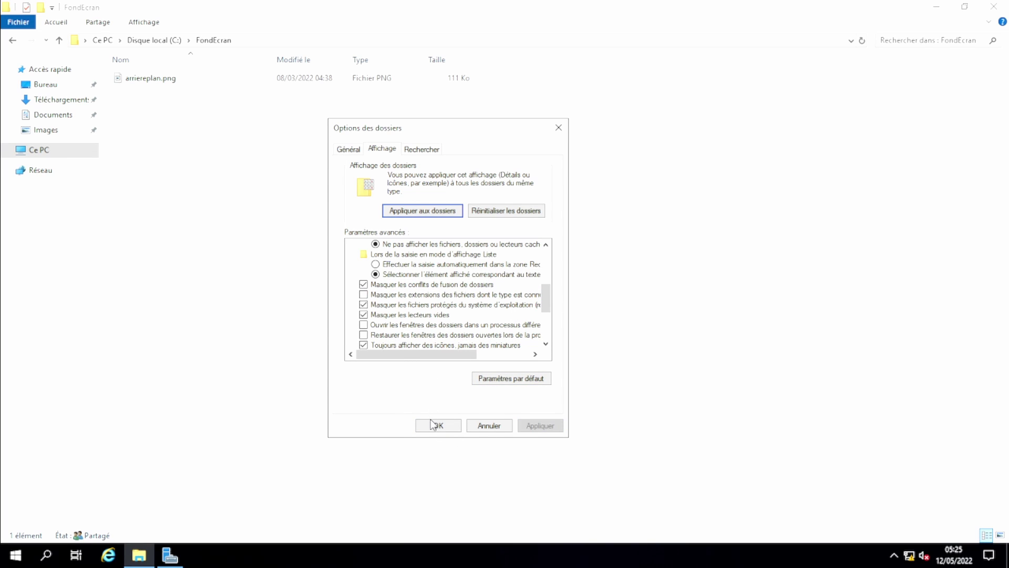
click(434, 424)
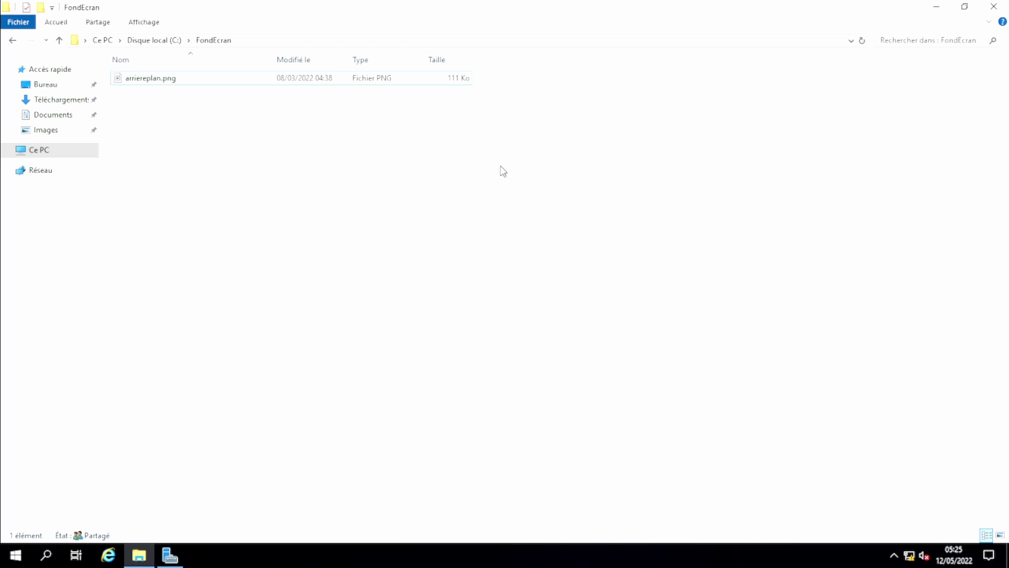
- Minimize the FondEcran window and open Gestion des stratégies de groupe from the Gestionnaire de serveur
click(938, 7)
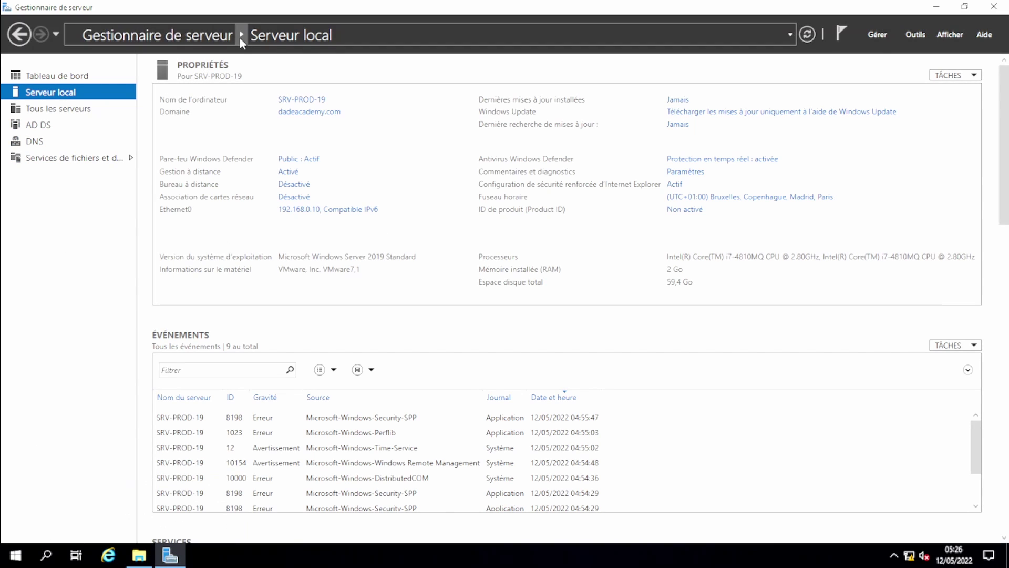
click(7, 552)
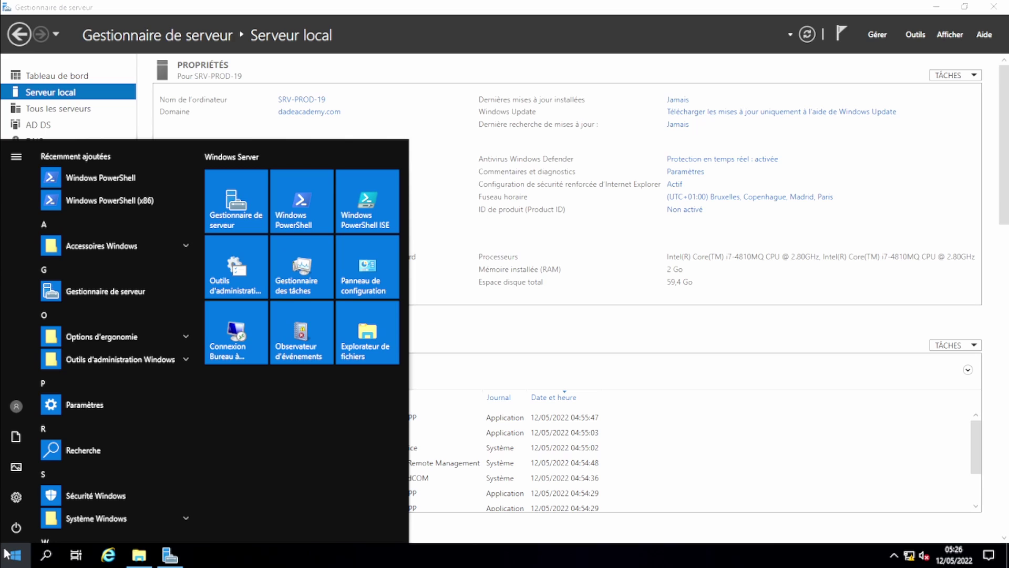
click(244, 219)
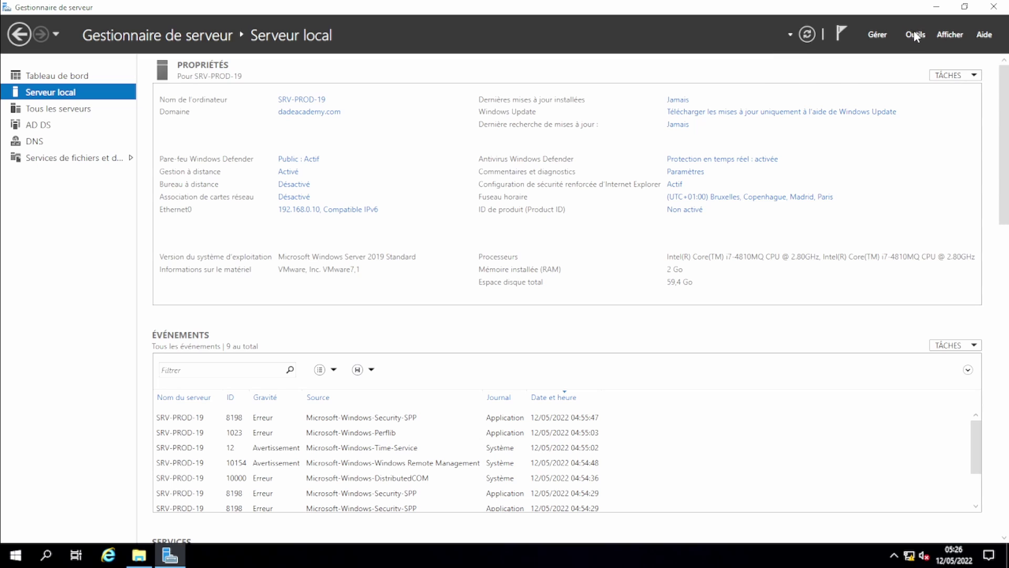
click(905, 39)
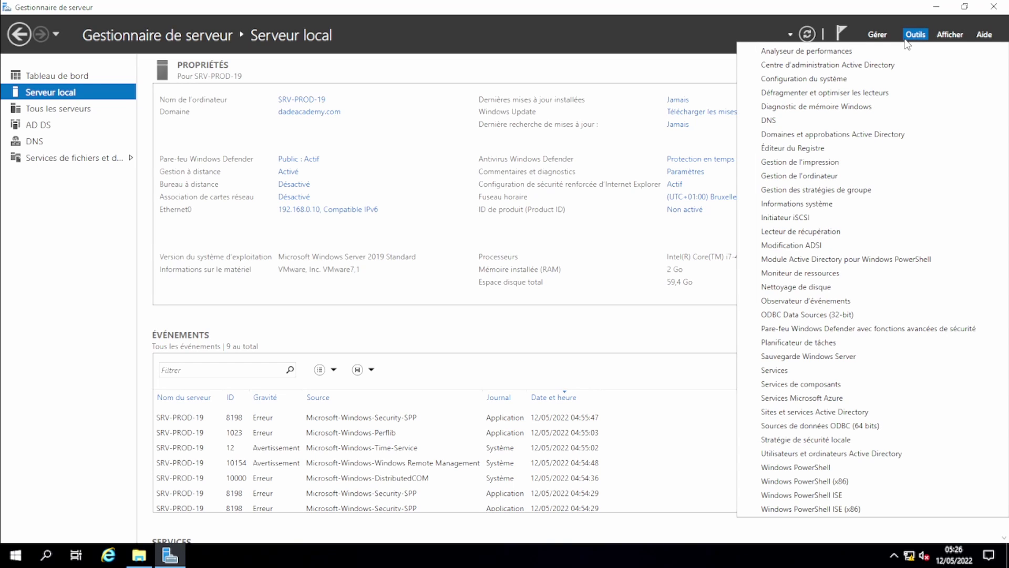
click(817, 190)
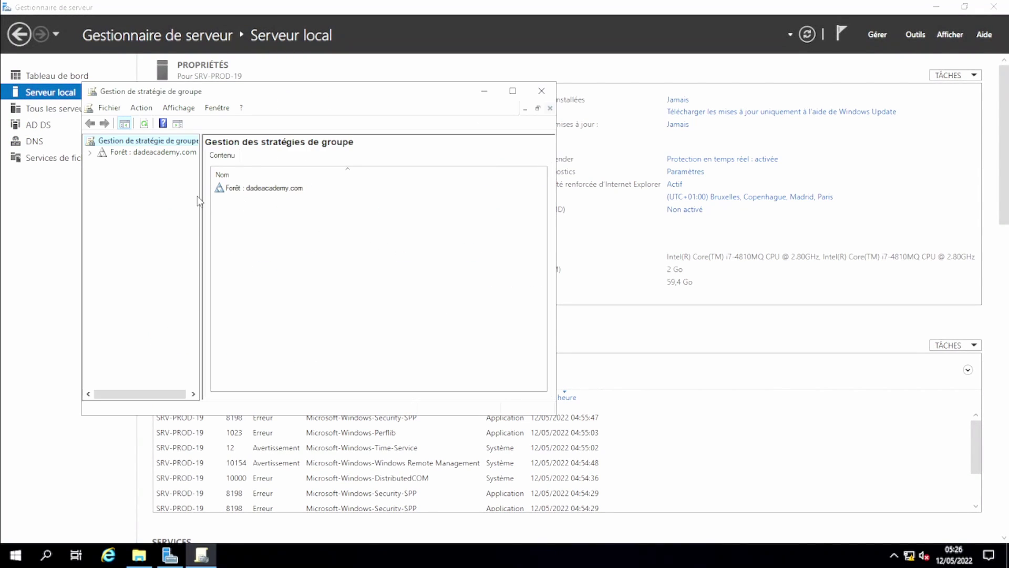
- Widen the console tree and expand the dadeacademy.com forest down to the contents of the dadeacademy.com domain
drag(286, 101, 416, 111)
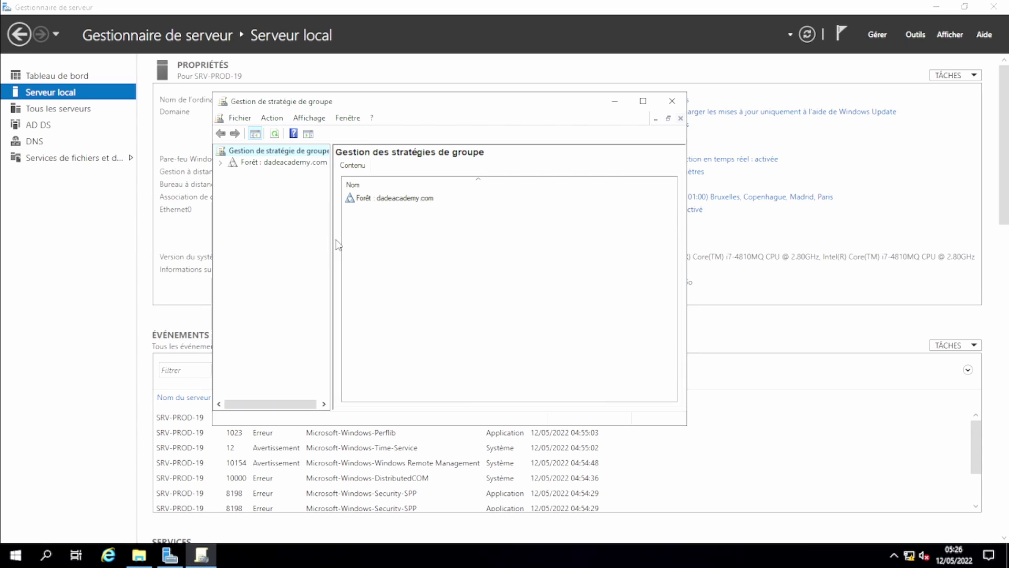
drag(332, 236, 386, 242)
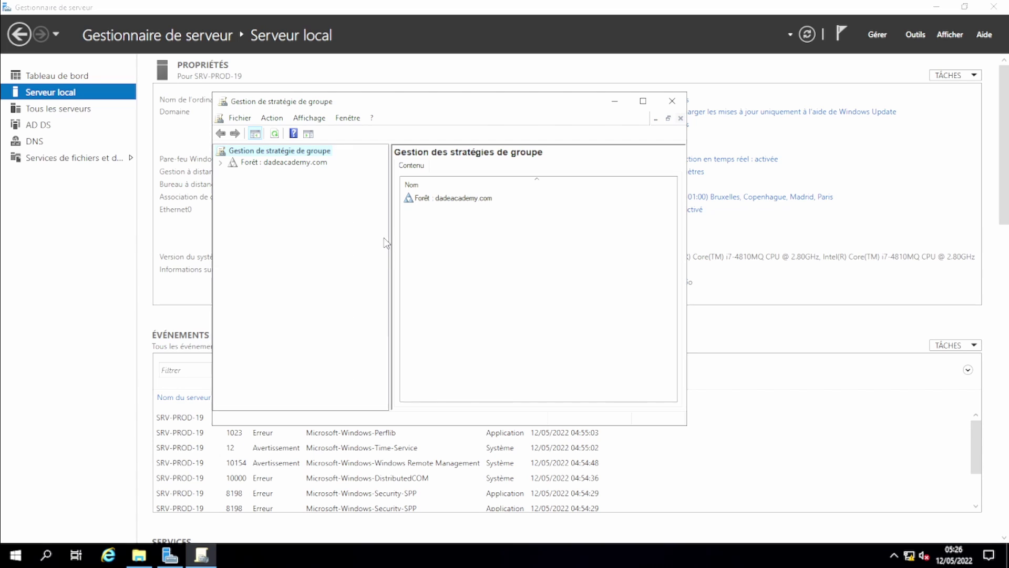
click(221, 162)
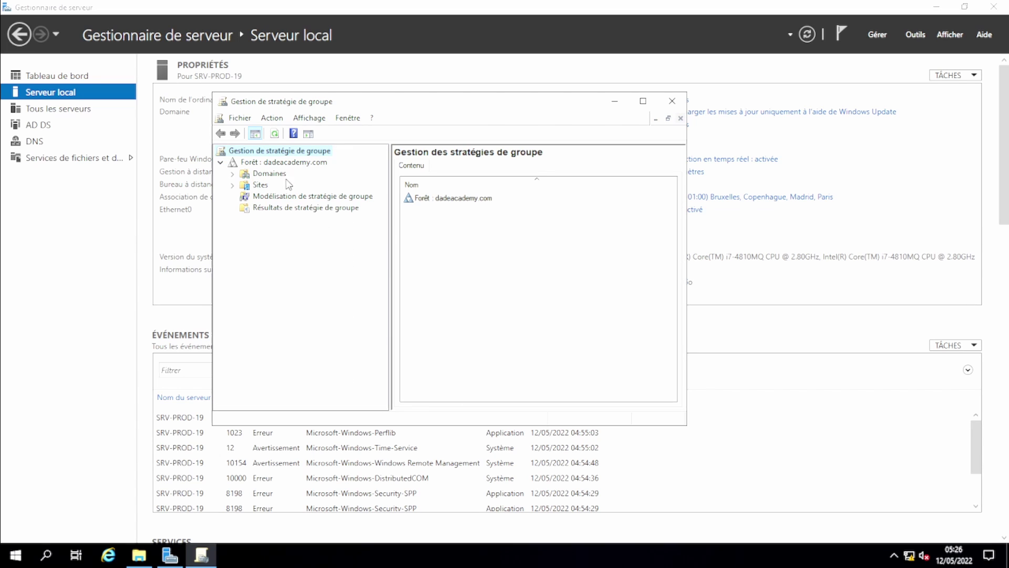
click(232, 173)
click(281, 185)
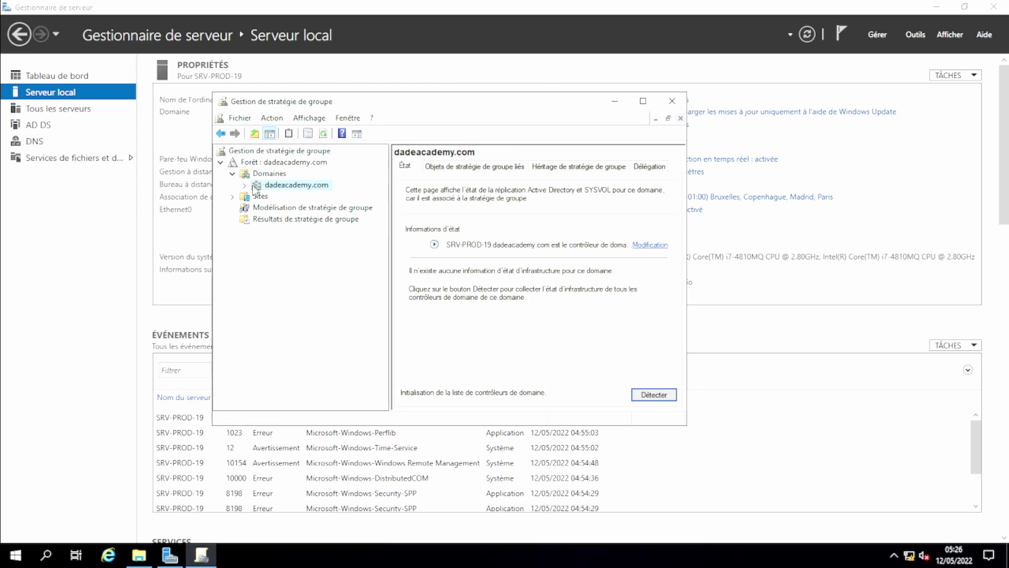
click(244, 185)
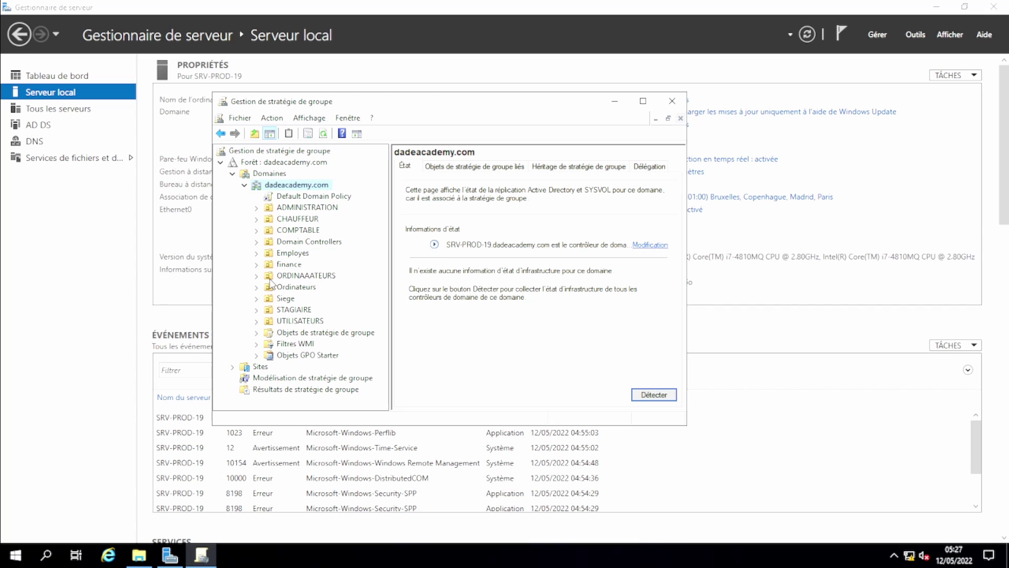
- Create a new GPO named WallPaper linked to the dadeacademy.com domain, without a source Starter GPO
click(294, 310)
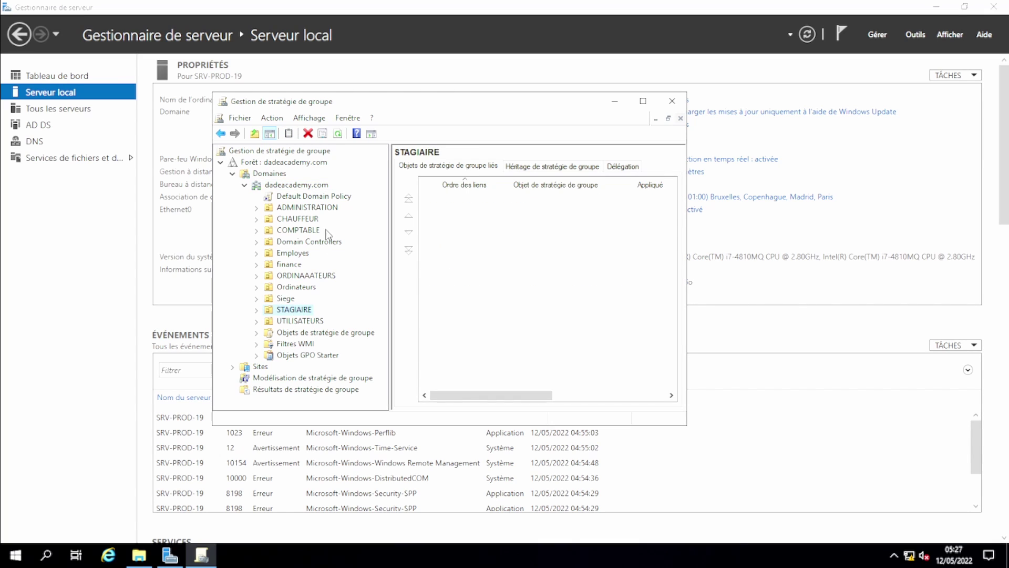
click(286, 186)
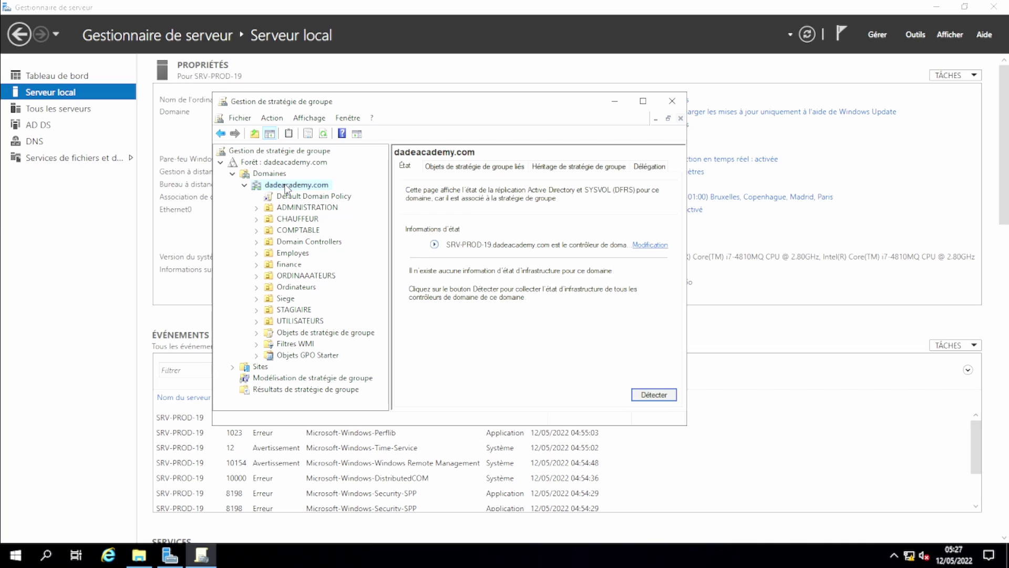
right_click(286, 186)
click(344, 192)
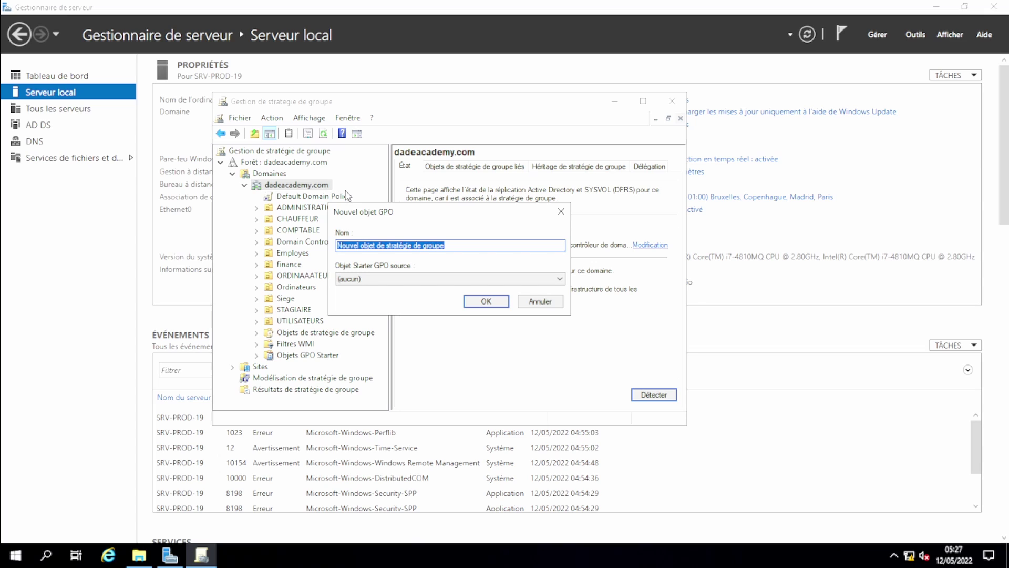
text(Ar)
key(BackSpace)
key(BackSpace)
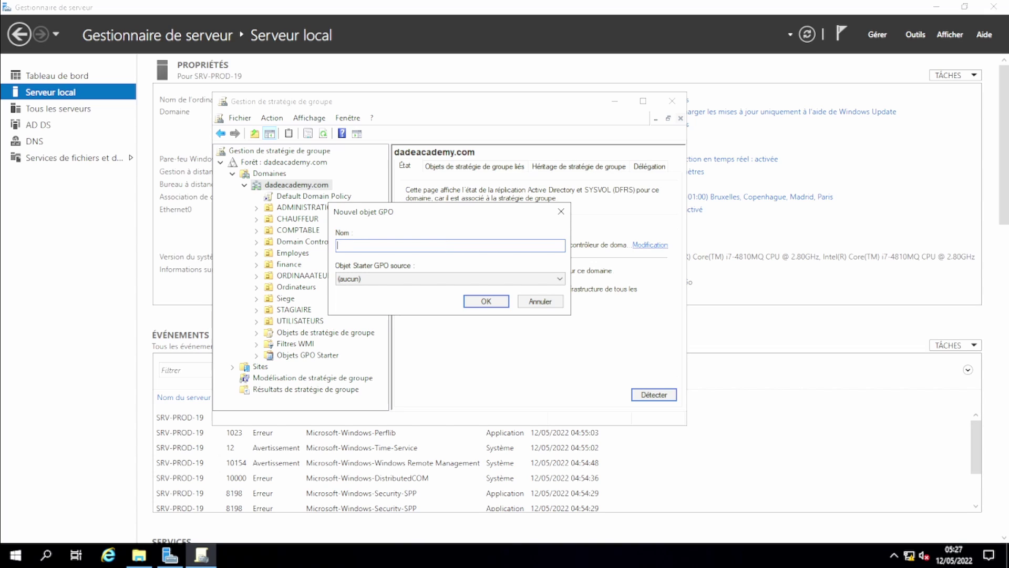
text(Fpond)
click(483, 301)
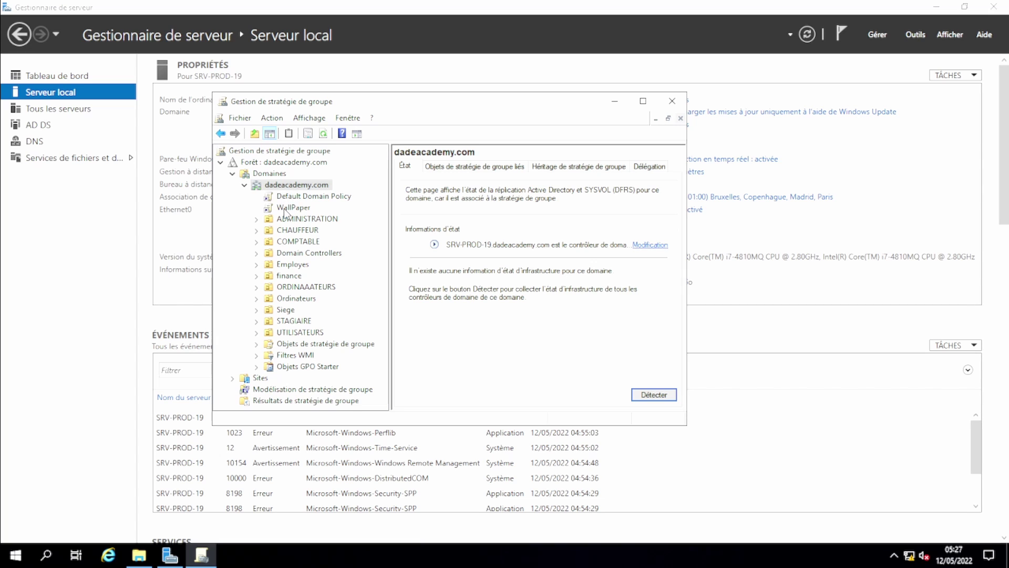
- Open the WallPaper GPO for editing and move its editor window clear of the domain console
right_click(285, 212)
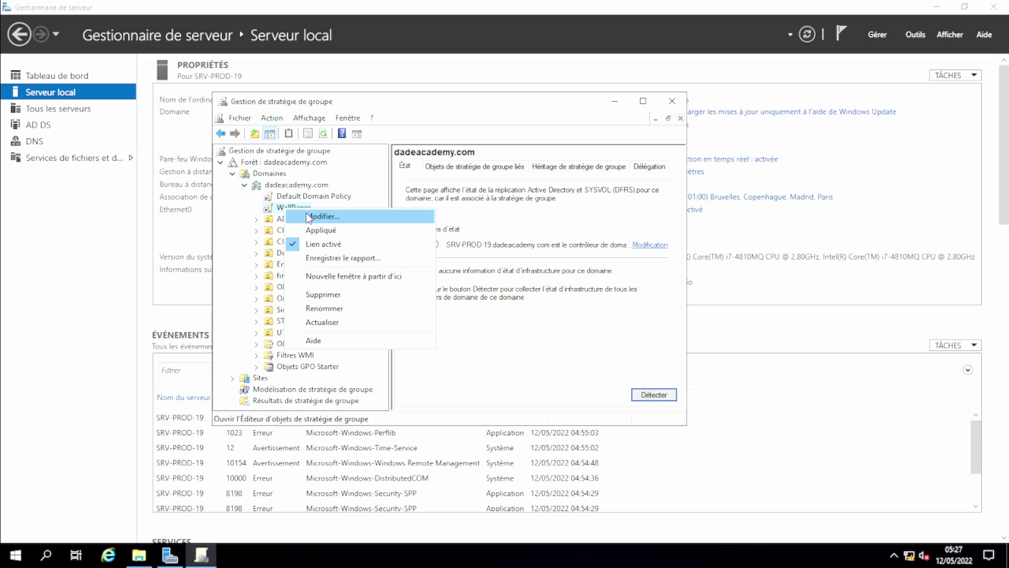
click(309, 217)
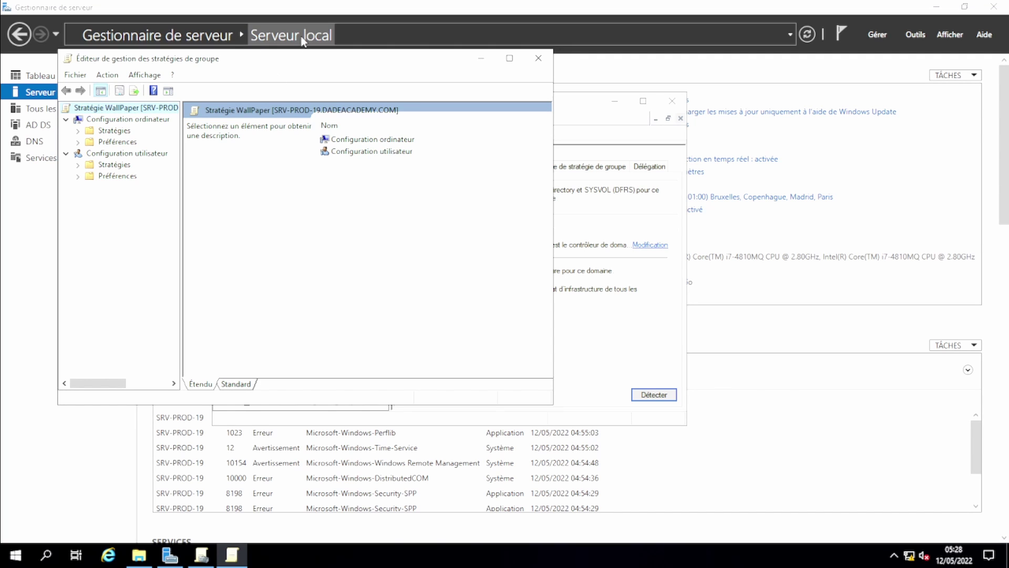
drag(284, 59, 458, 96)
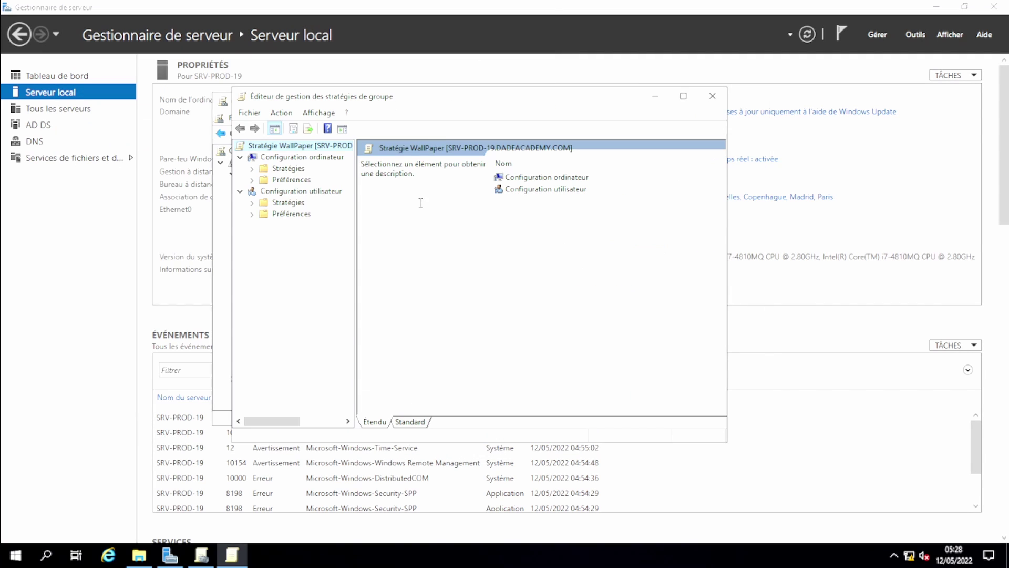
- Expand Paramètres Windows and Modèles d'administration under the user configuration's Stratégies, maximizing the editor and widening its tree
click(253, 203)
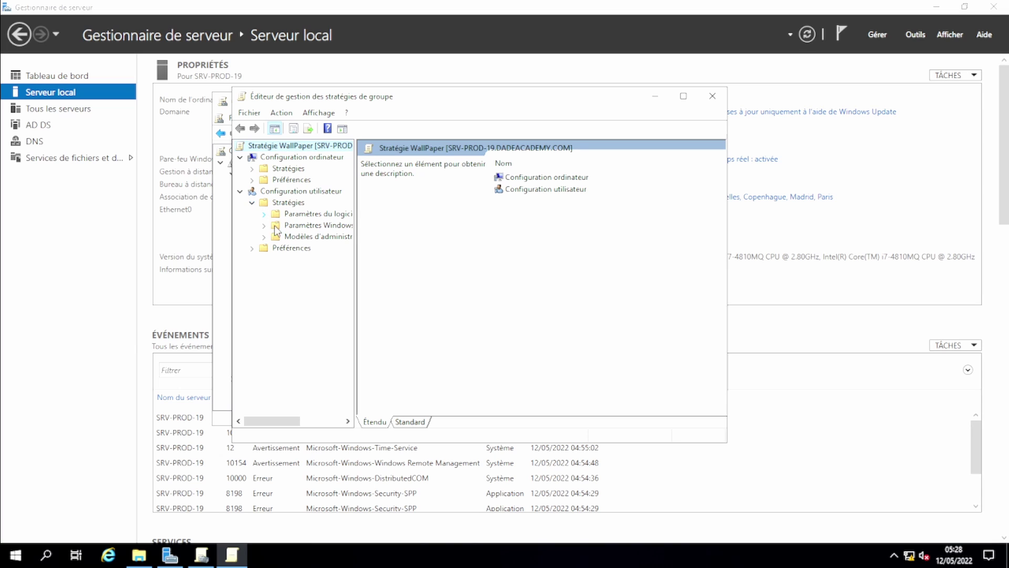
drag(350, 210, 409, 210)
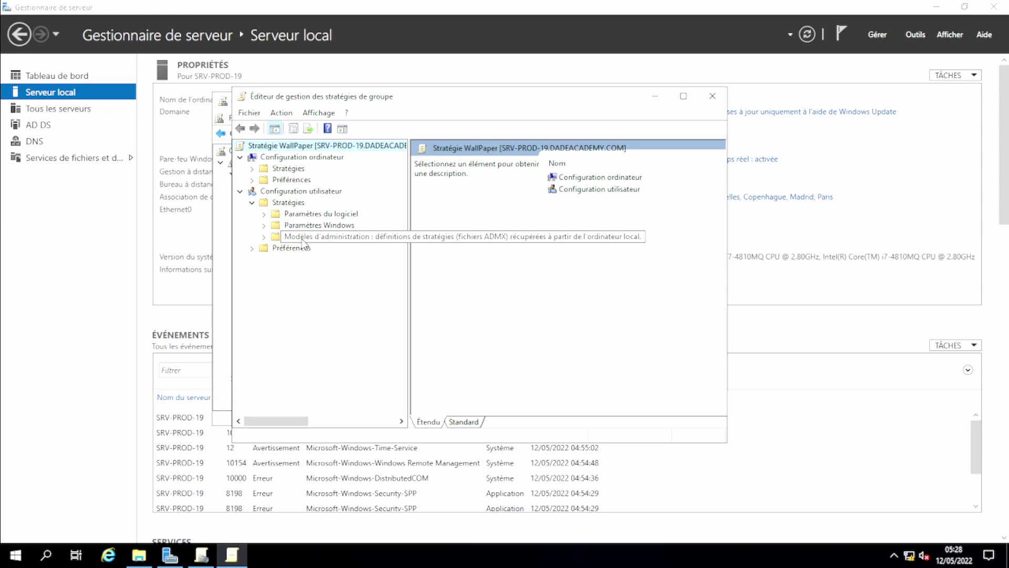
click(264, 225)
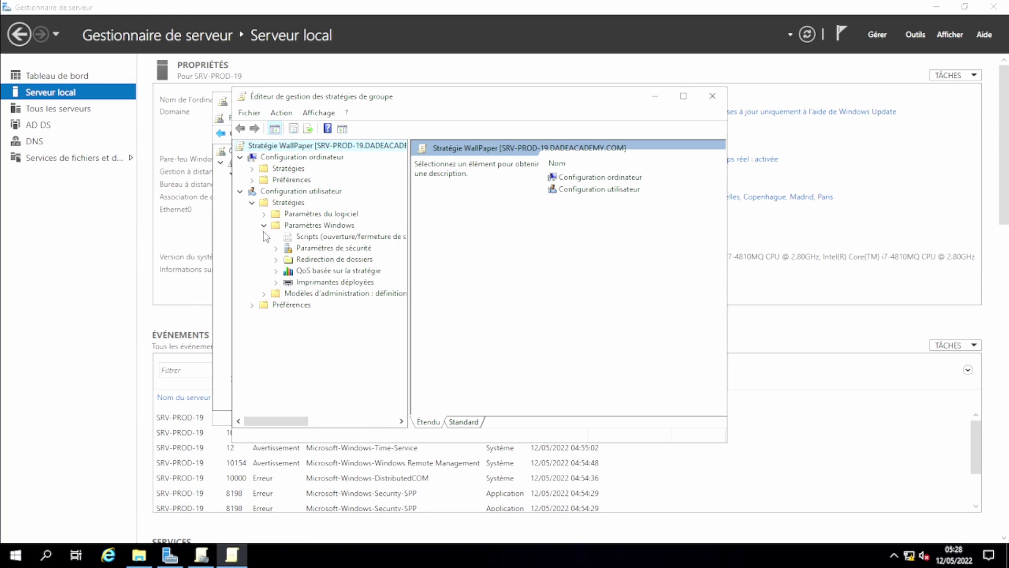
click(263, 293)
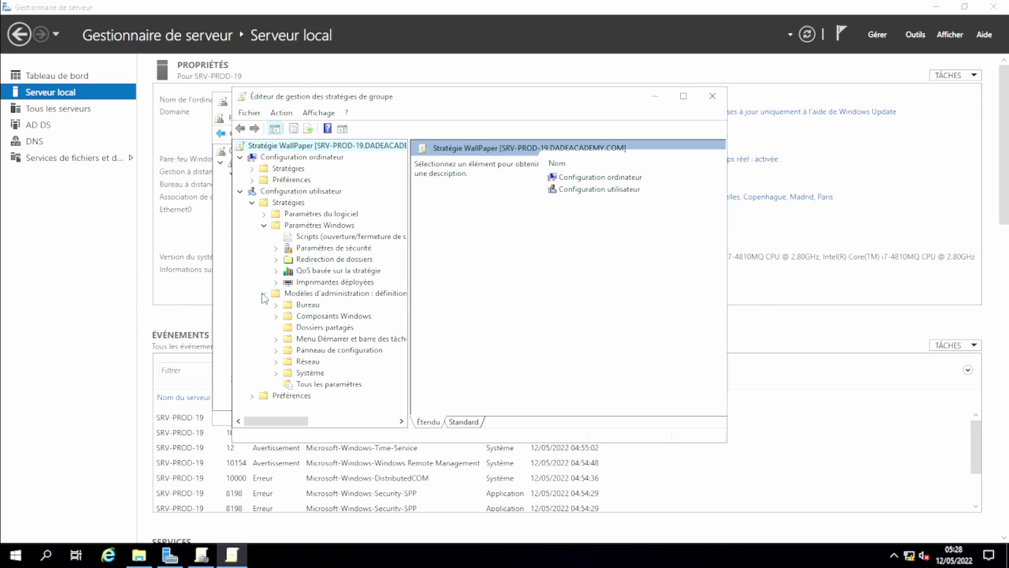
click(684, 96)
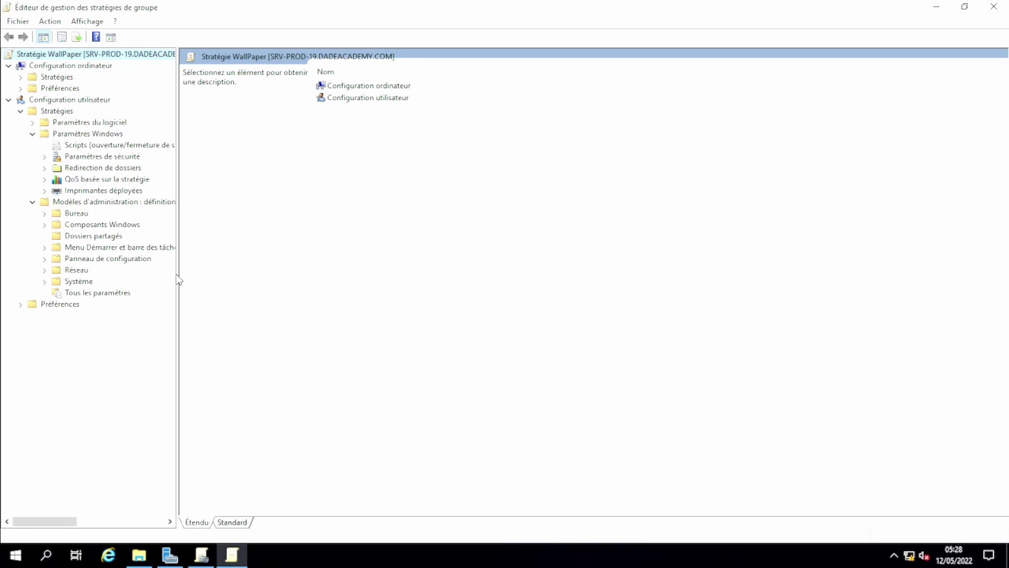
drag(178, 278, 288, 272)
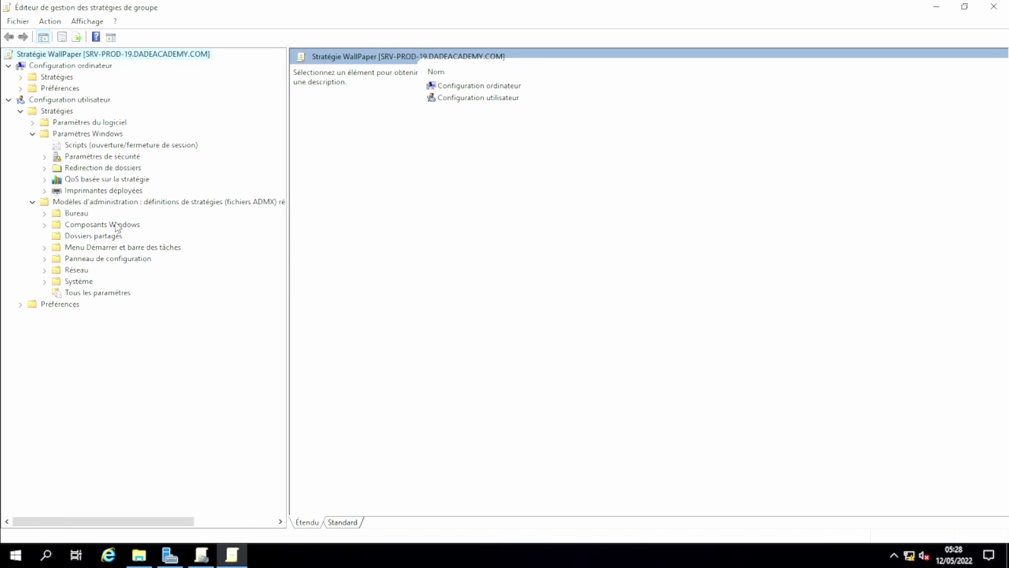
- Expand Bureau under the user configuration's Modèles d'administration and show the settings of its Bureau subfolder
click(78, 214)
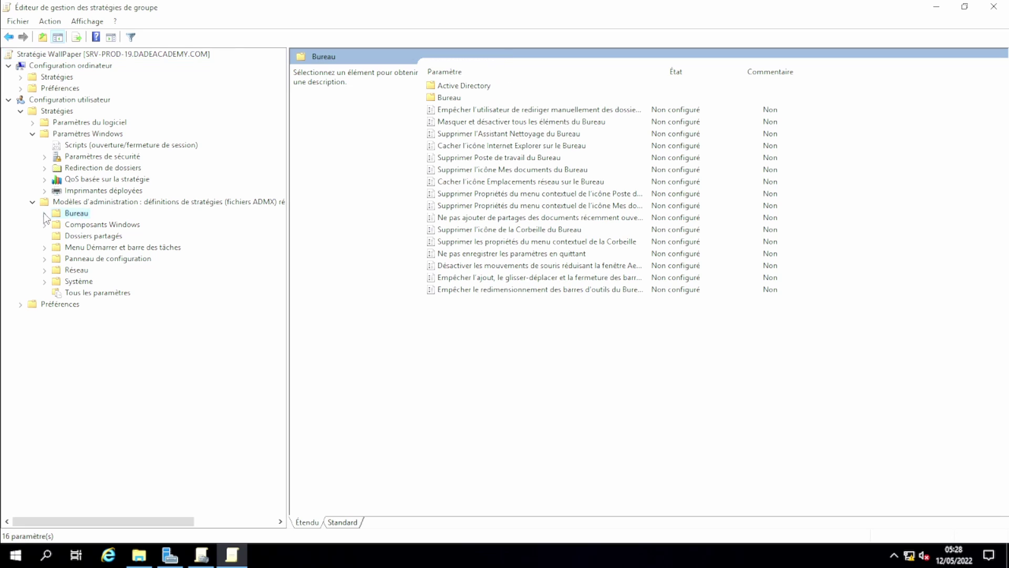
click(44, 213)
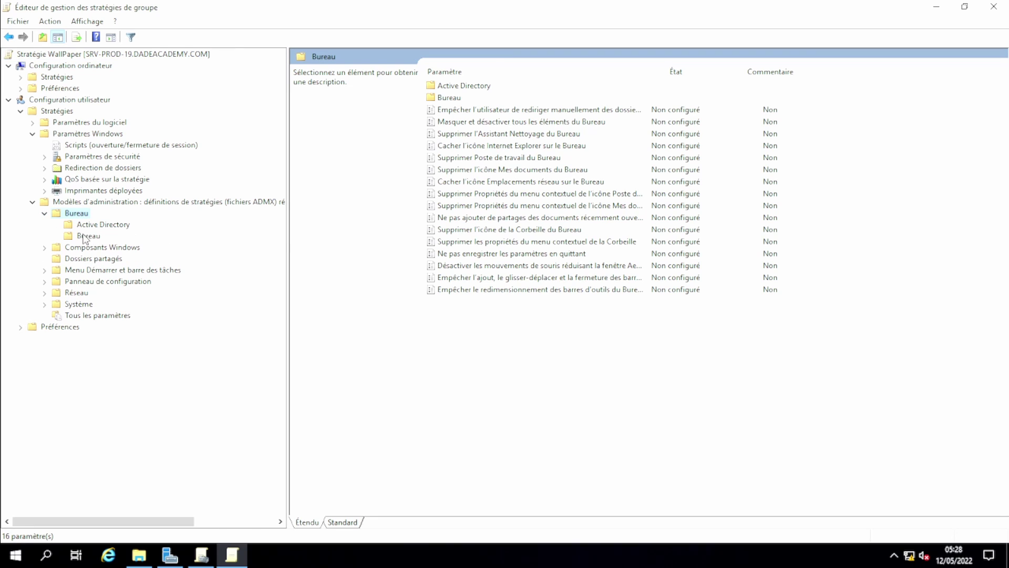
click(90, 237)
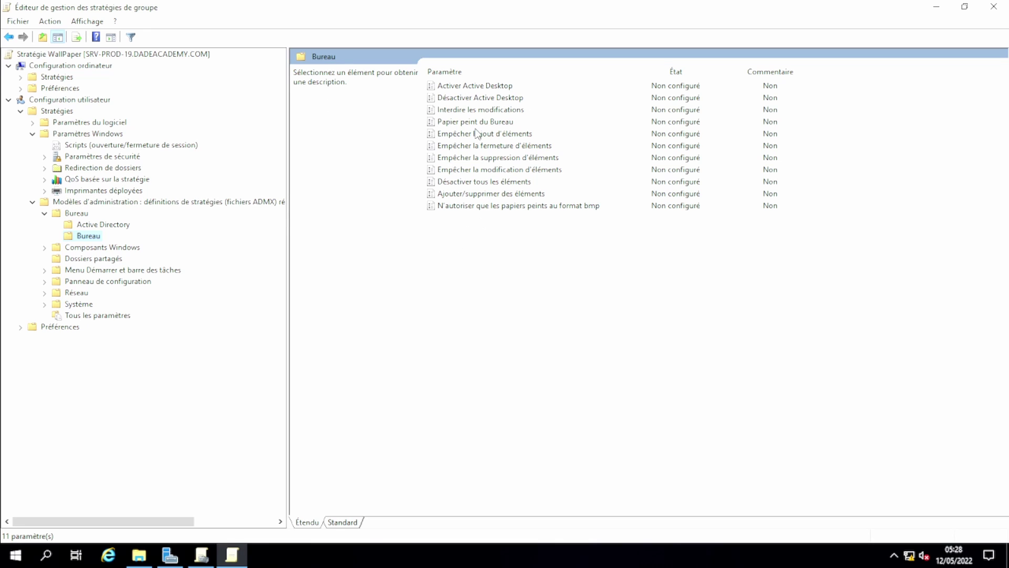
- Set the Désactiver Active Desktop policy to Activé and apply it
click(479, 98)
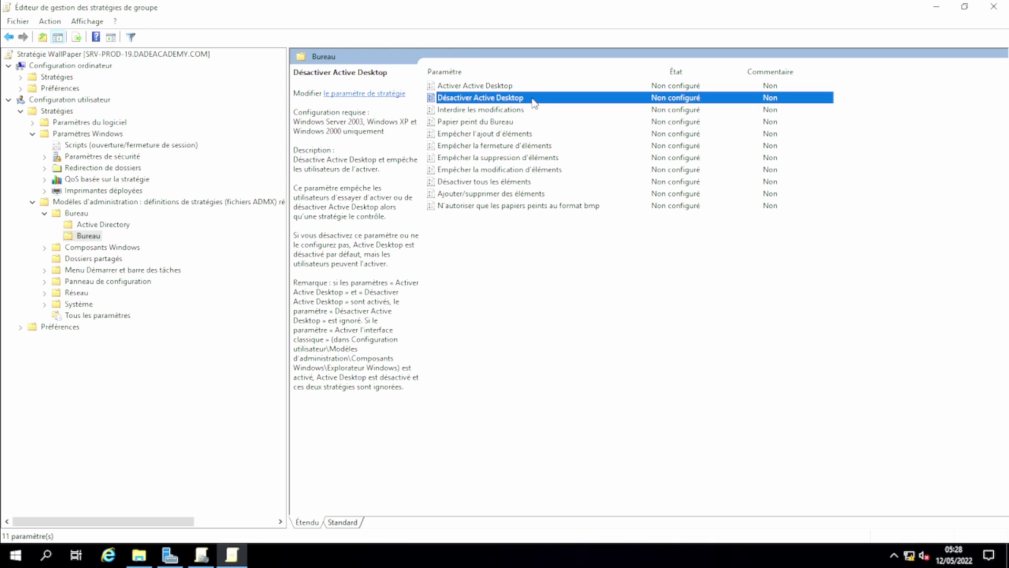
double_click(533, 100)
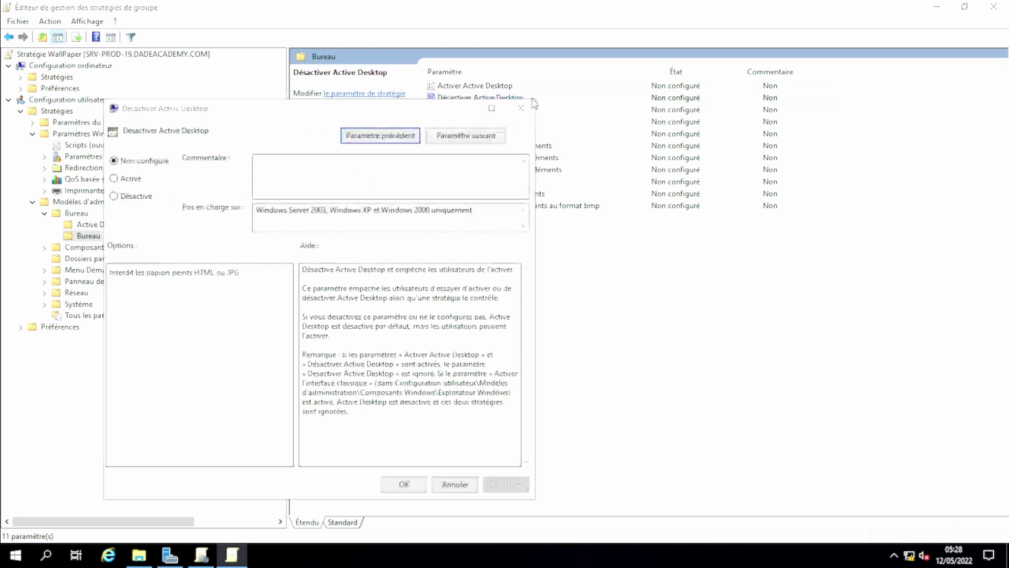
drag(712, 161, 644, 106)
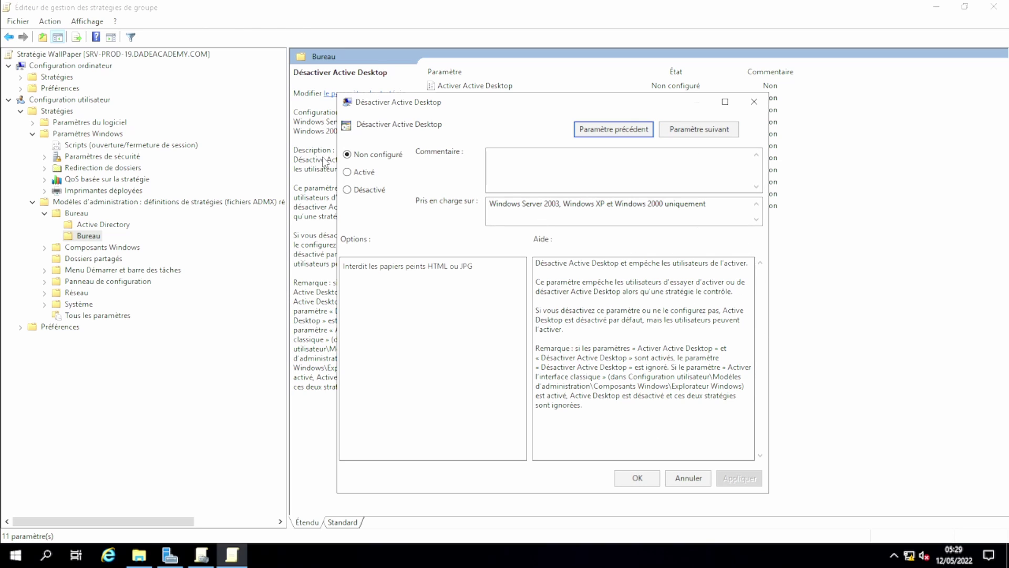
click(347, 173)
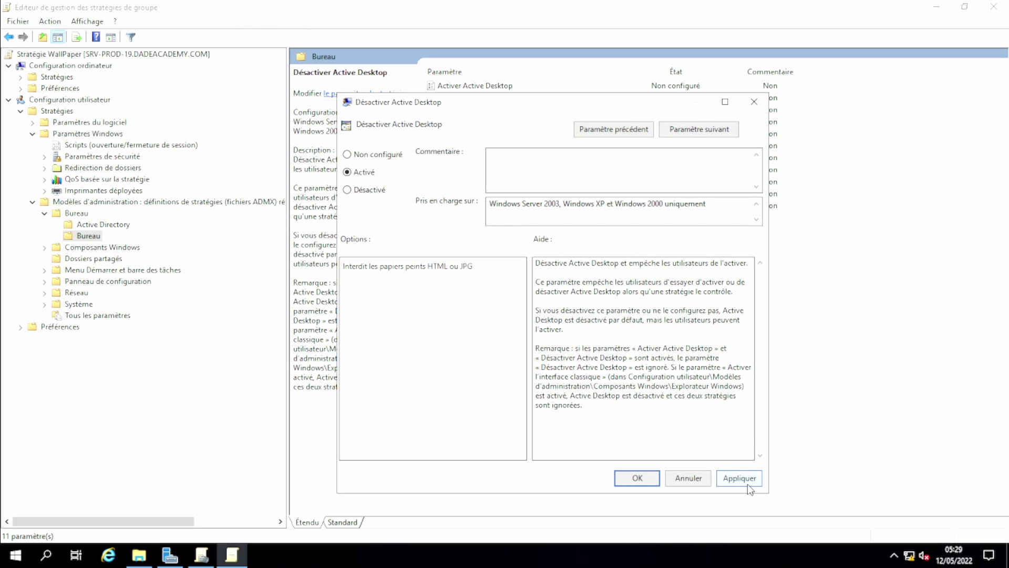
click(744, 482)
click(636, 477)
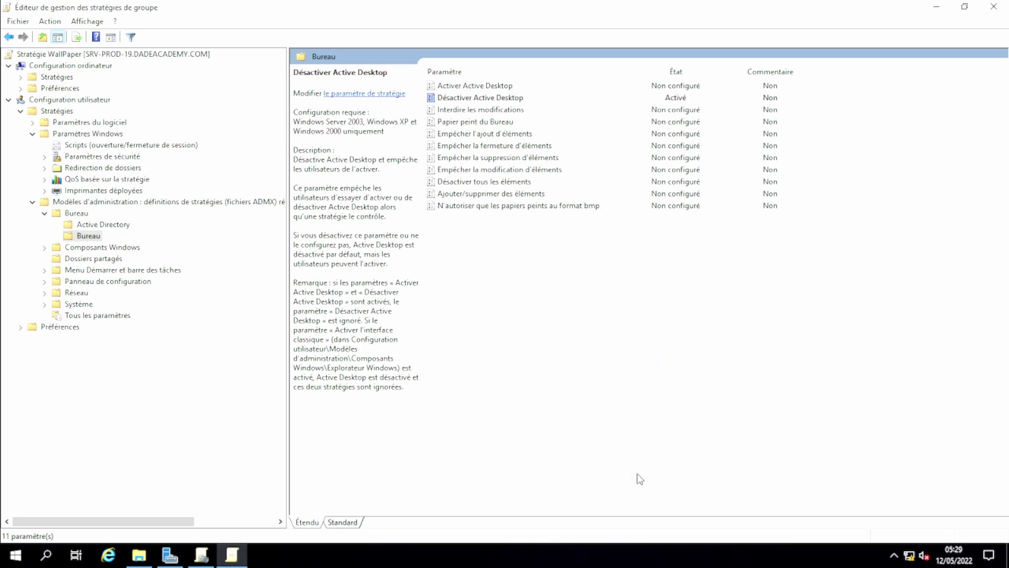
- Open the Papier peint du Bureau policy and set it to Activé, ready for entering the wallpaper name
click(494, 122)
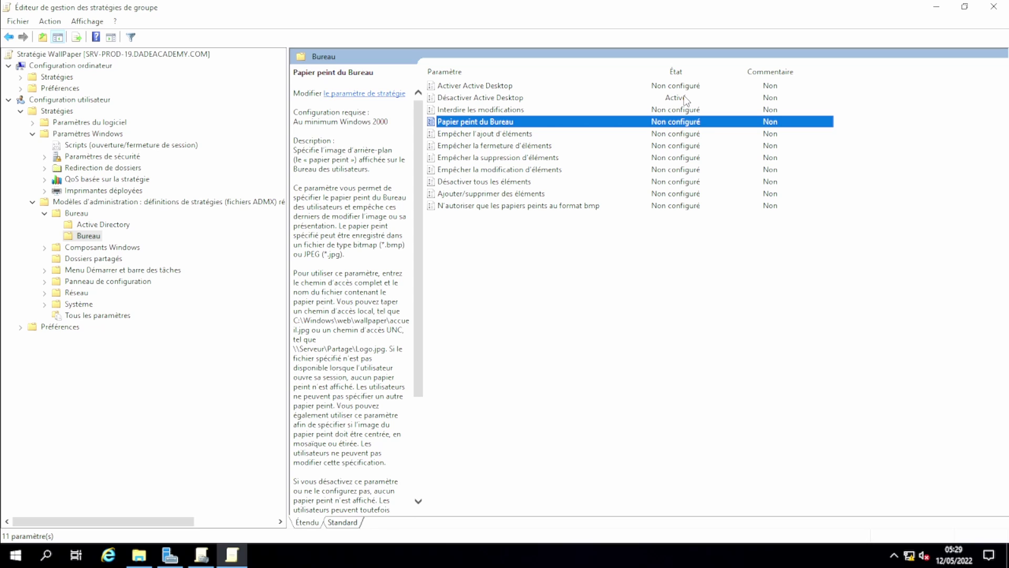
double_click(462, 124)
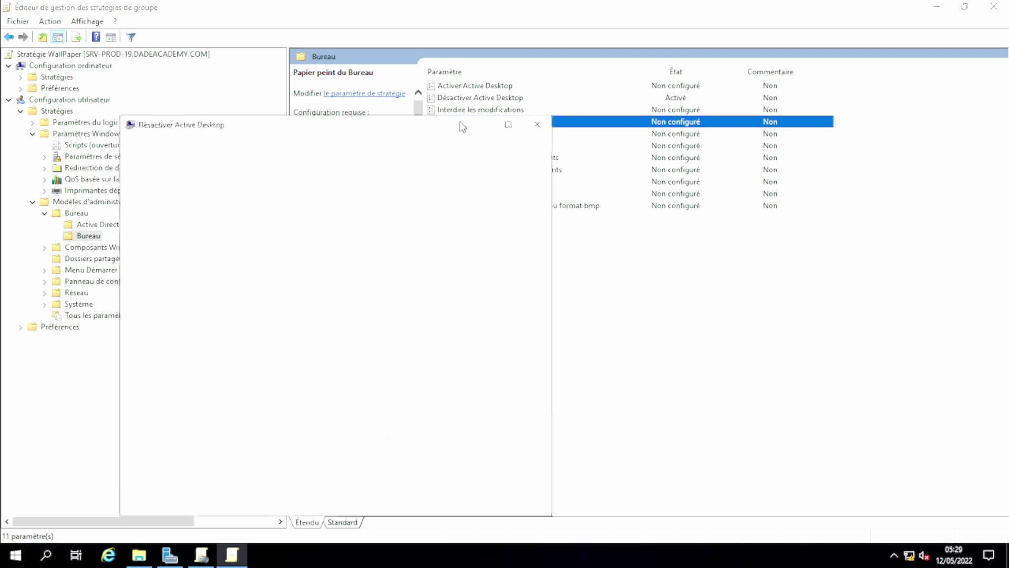
drag(430, 128, 614, 102)
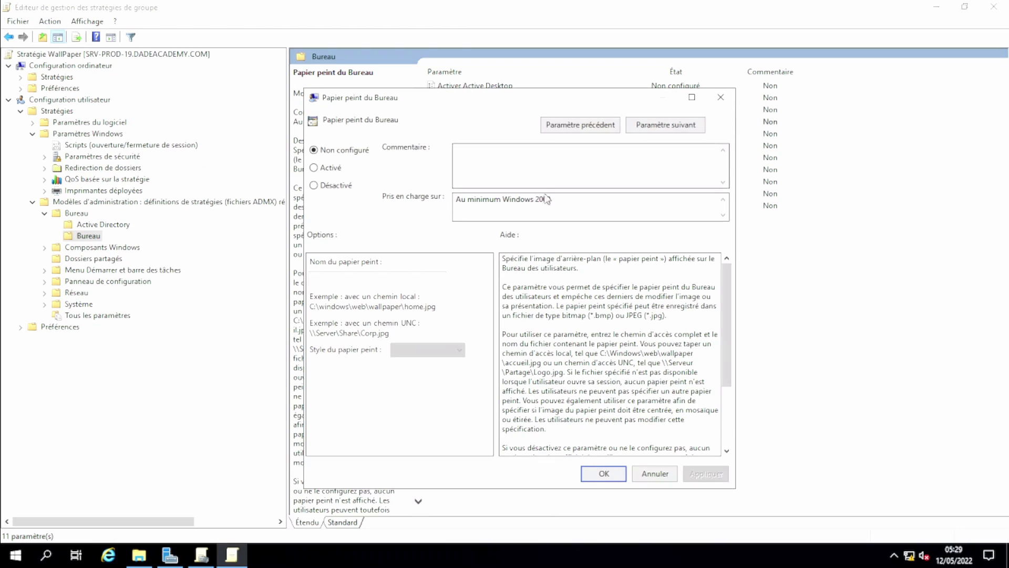
click(328, 168)
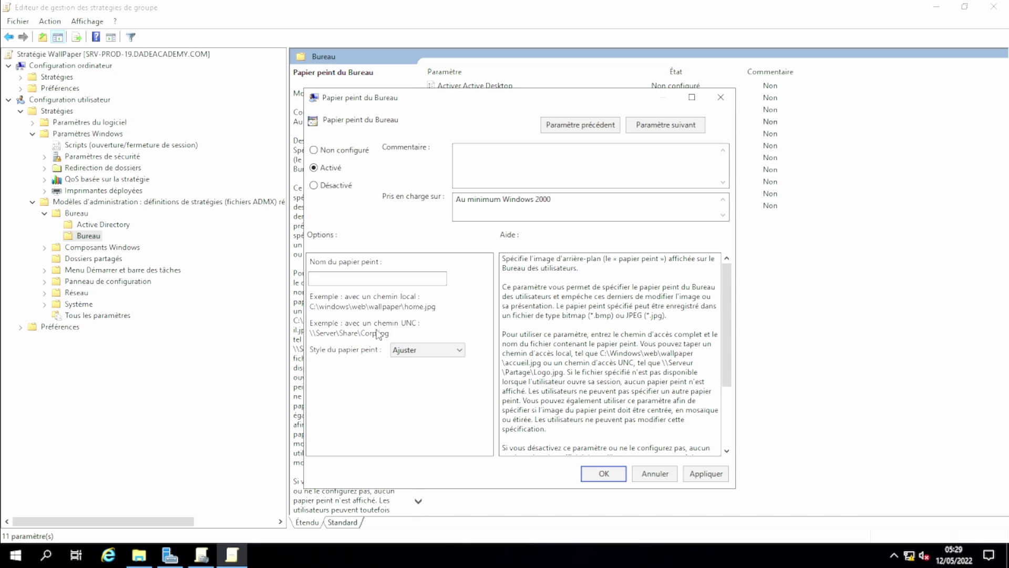
click(344, 283)
- In File Explorer, copy the network path of the C:\FondEcran folder from its sharing properties
click(140, 558)
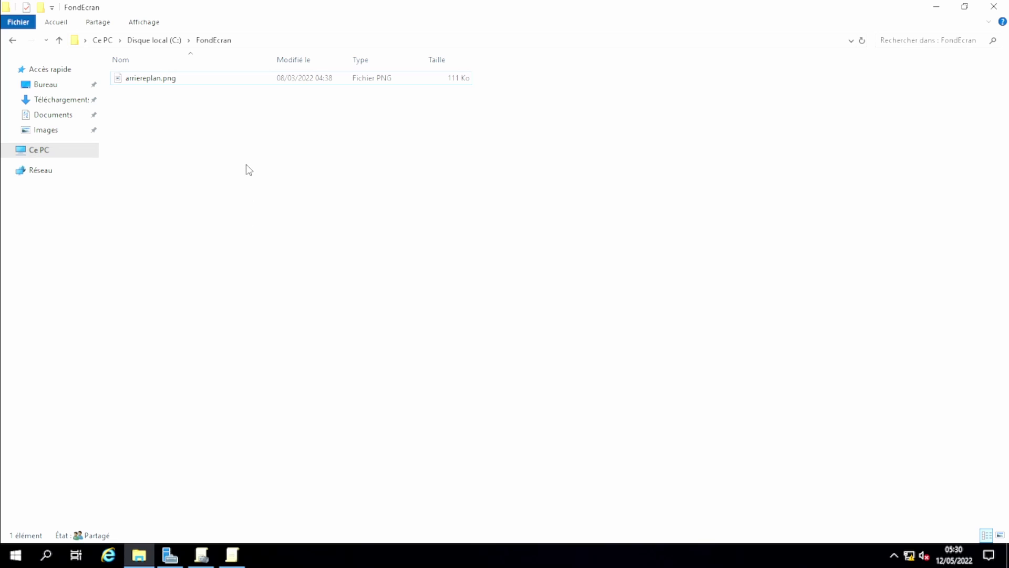
click(36, 152)
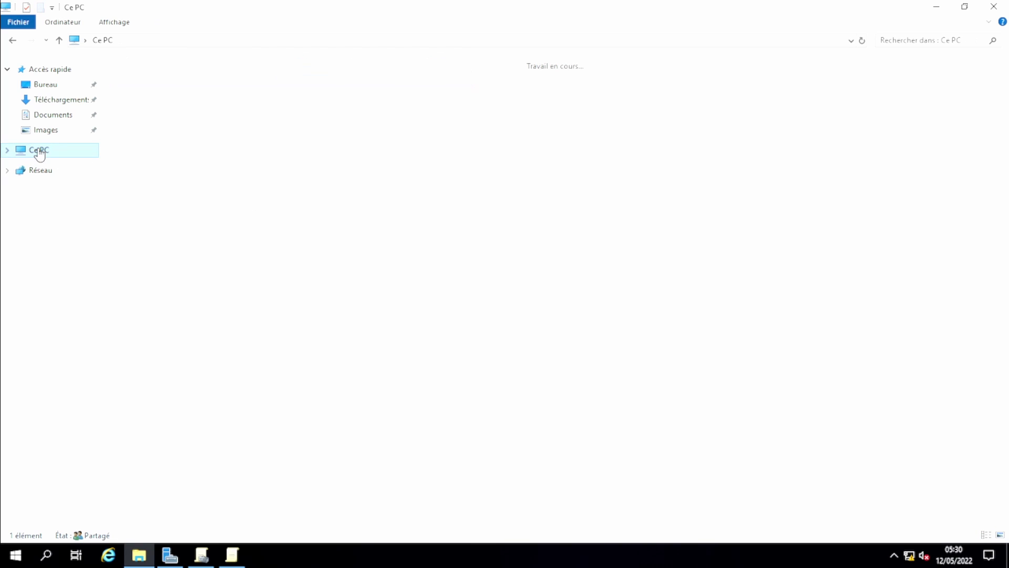
double_click(223, 188)
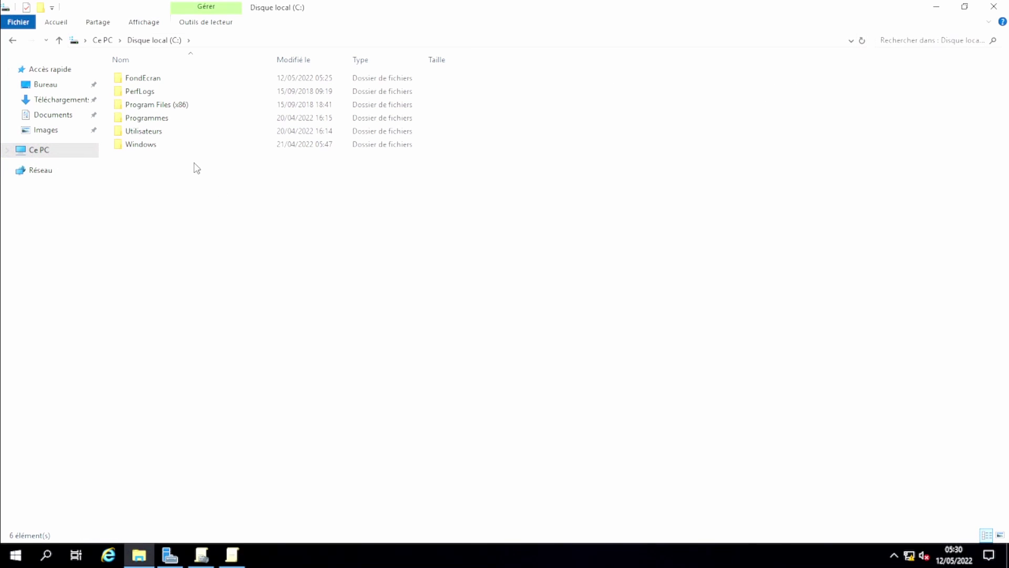
click(143, 79)
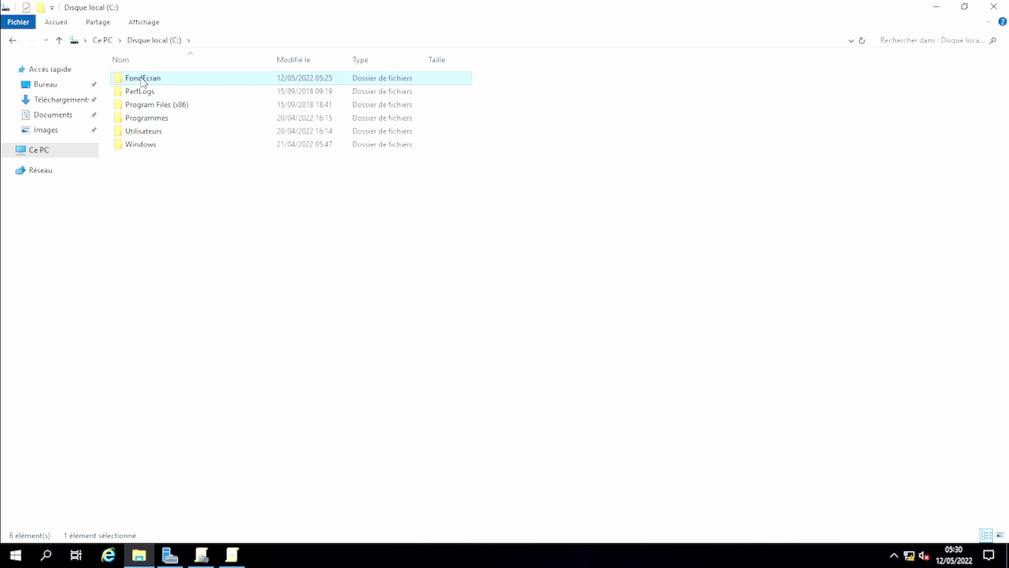
right_click(143, 81)
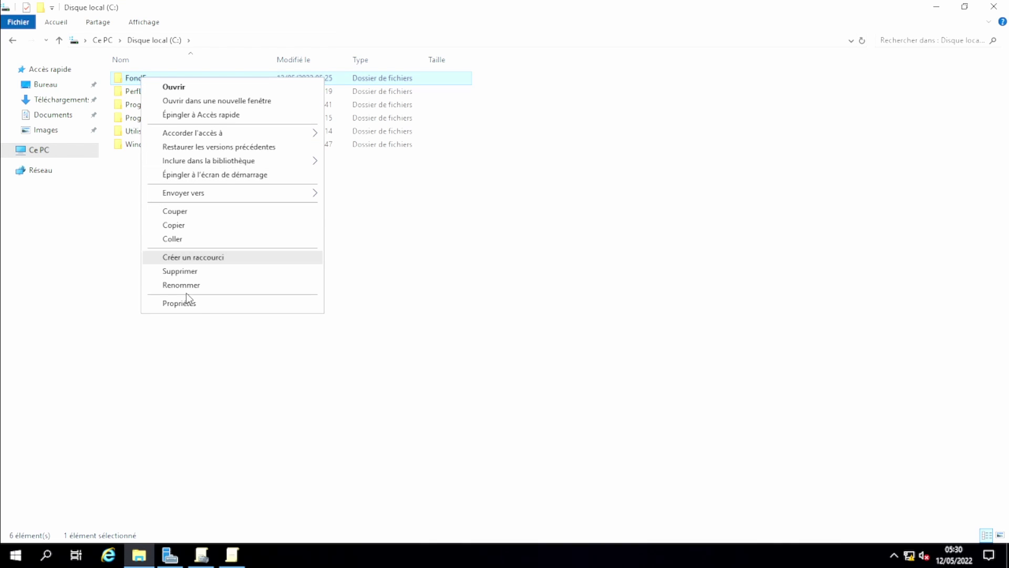
click(213, 308)
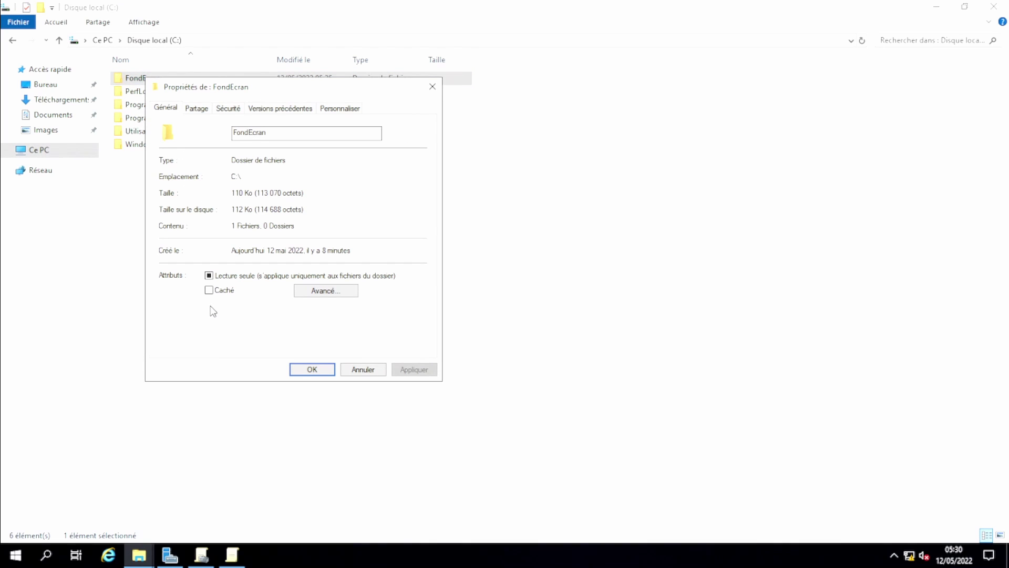
click(197, 108)
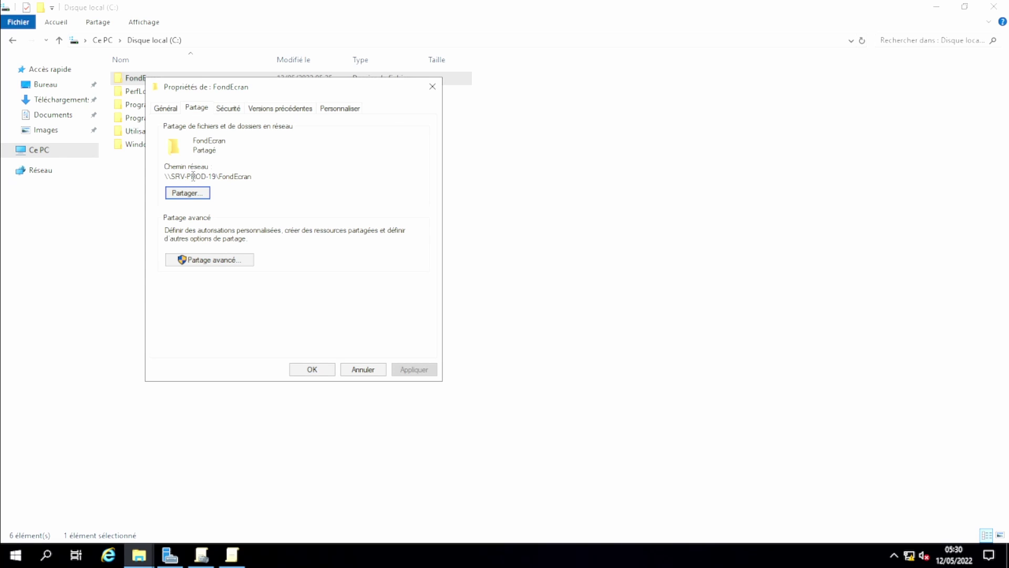
click(261, 179)
drag(262, 180, 164, 178)
key(ctrl+c)
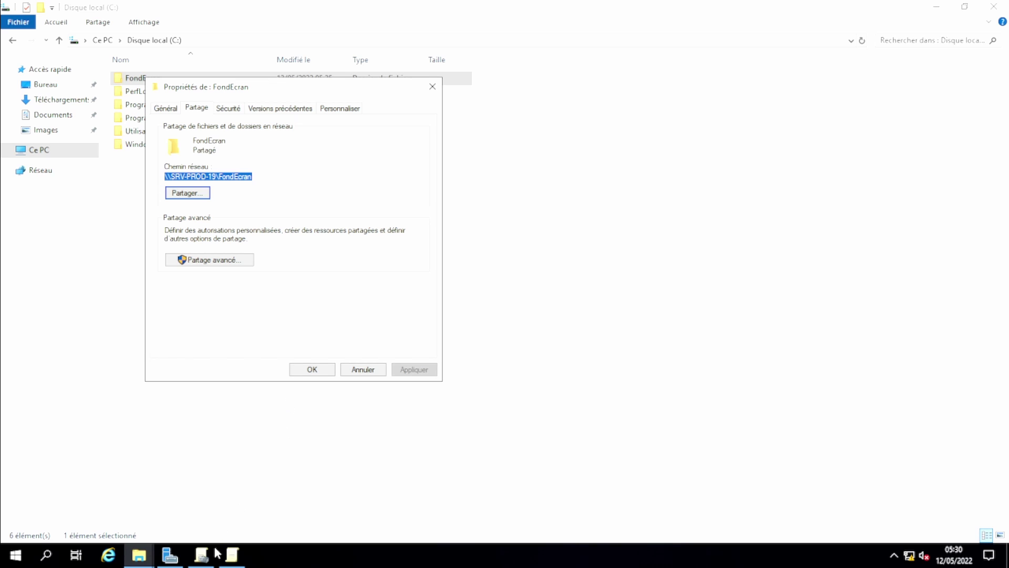
- Back in the Group Policy editor, enter the copied path \\SRV-PROD-19\FondEcran as the wallpaper name
mouse_move(233, 554)
click(232, 499)
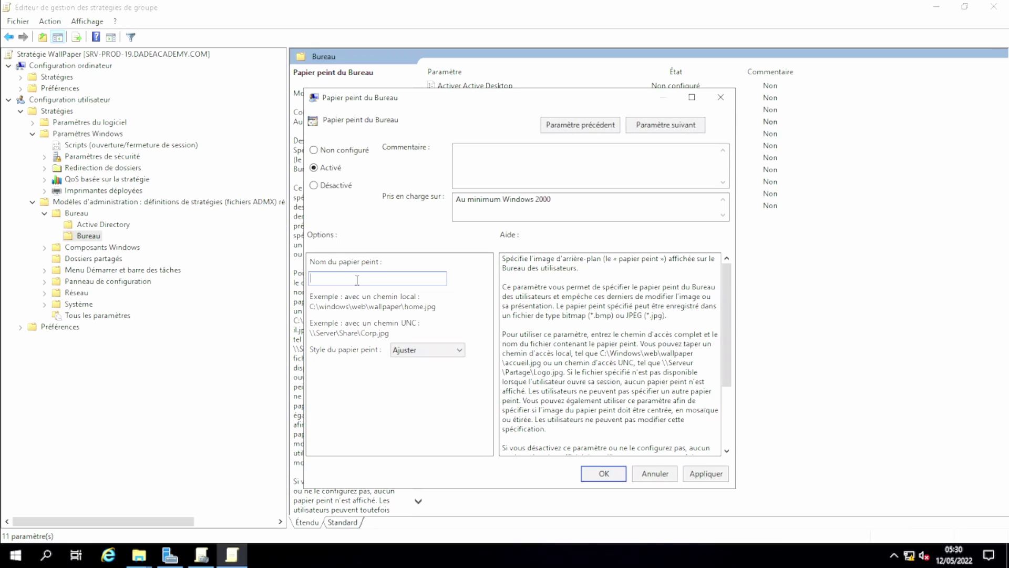
key(ctrl+v)
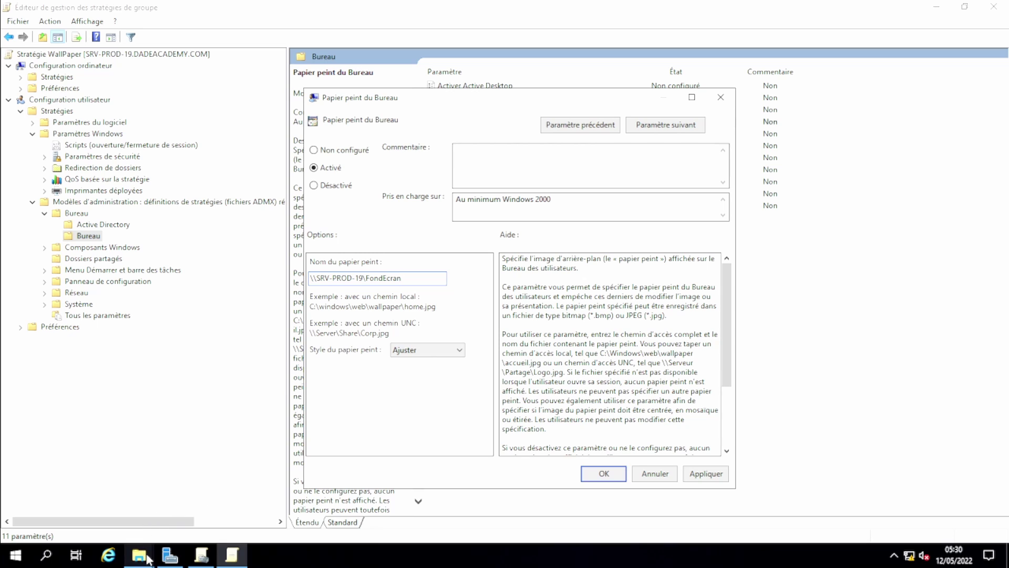
- In File Explorer, copy the full file name arriereplan.png from the FondEcran folder, leaving the file's name as is
mouse_move(146, 560)
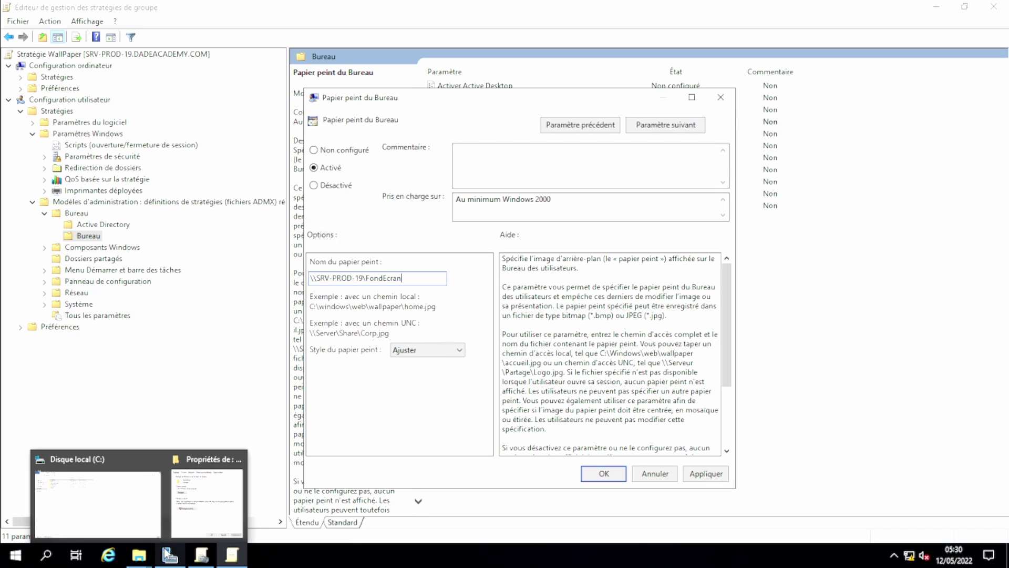
click(102, 518)
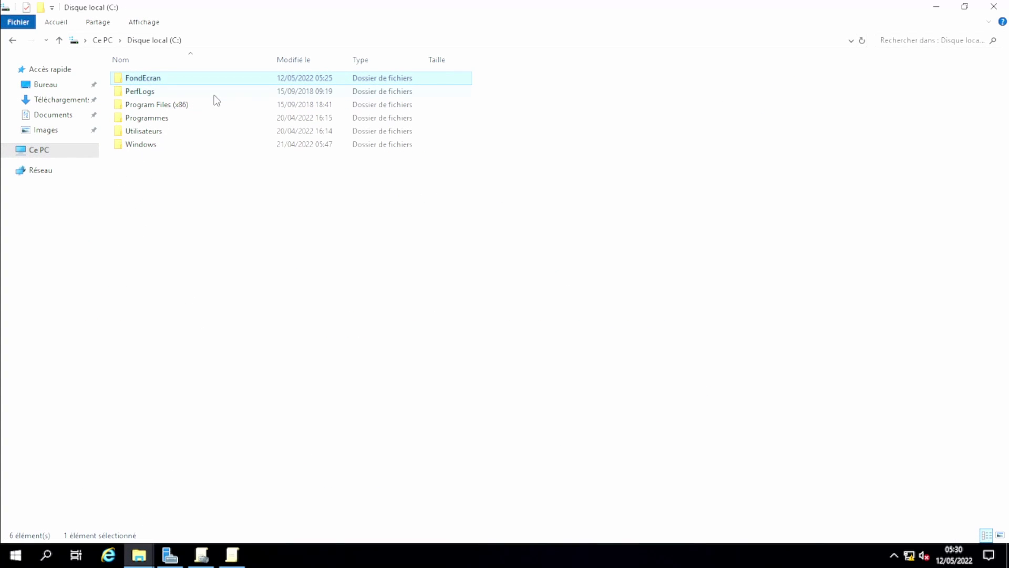
double_click(207, 76)
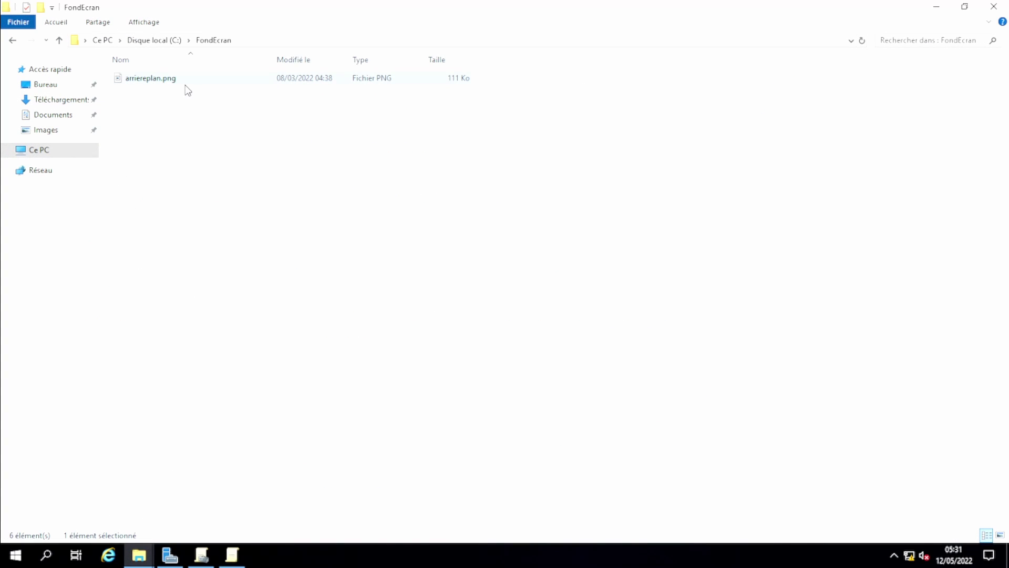
click(185, 84)
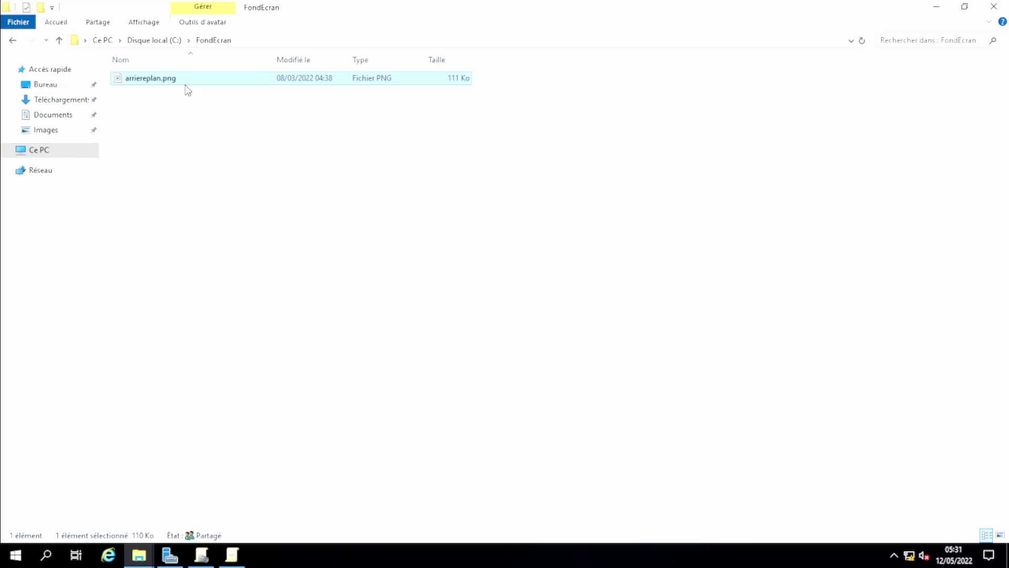
key(F2)
click(191, 77)
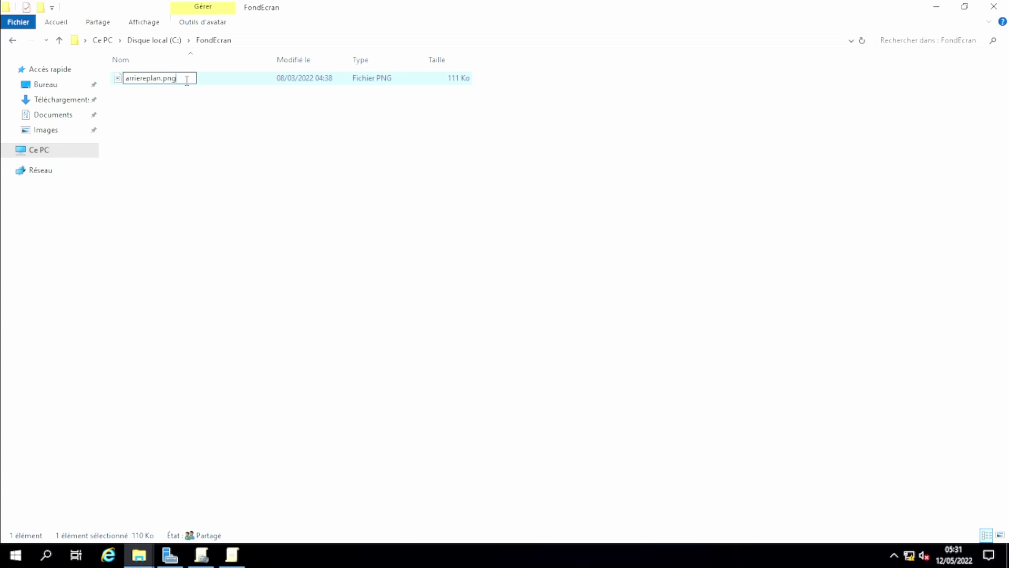
key(ctrl+a)
key(ctrl+c)
click(227, 134)
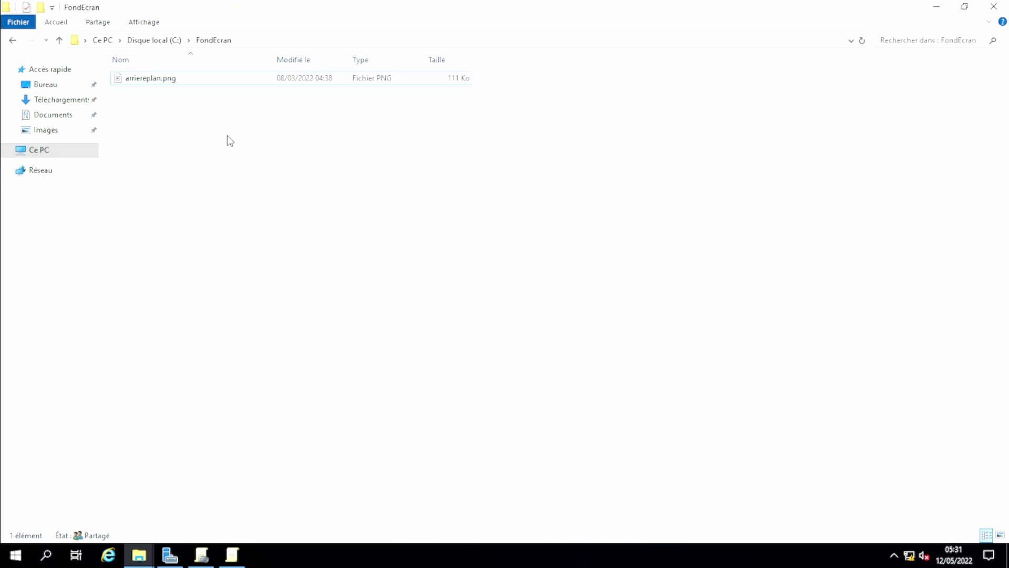
- Return to the Papier peint du Bureau policy and append \arriereplan.png to the wallpaper path
key(alt+Tab)
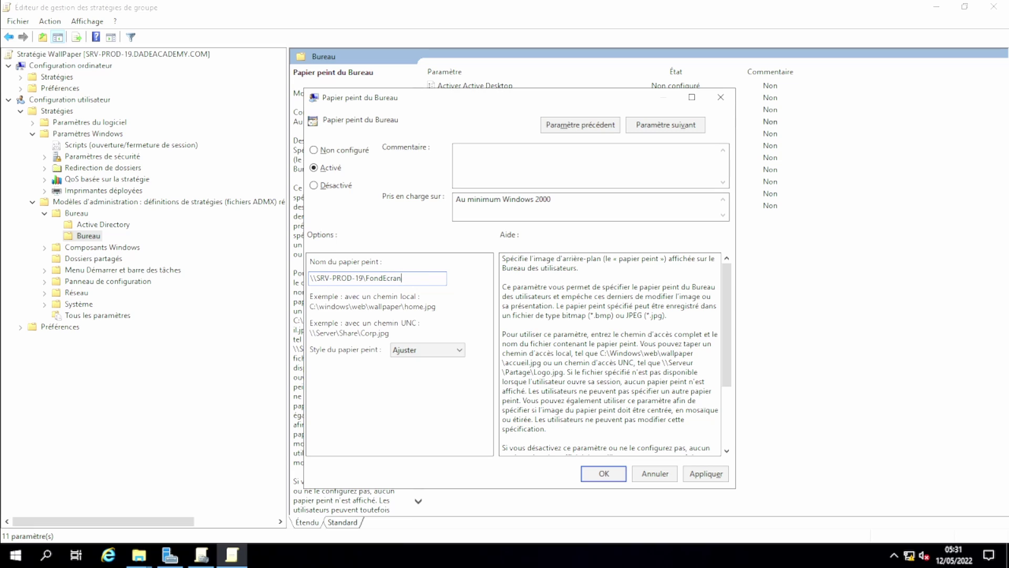
text(\)
key(ctrl+v)
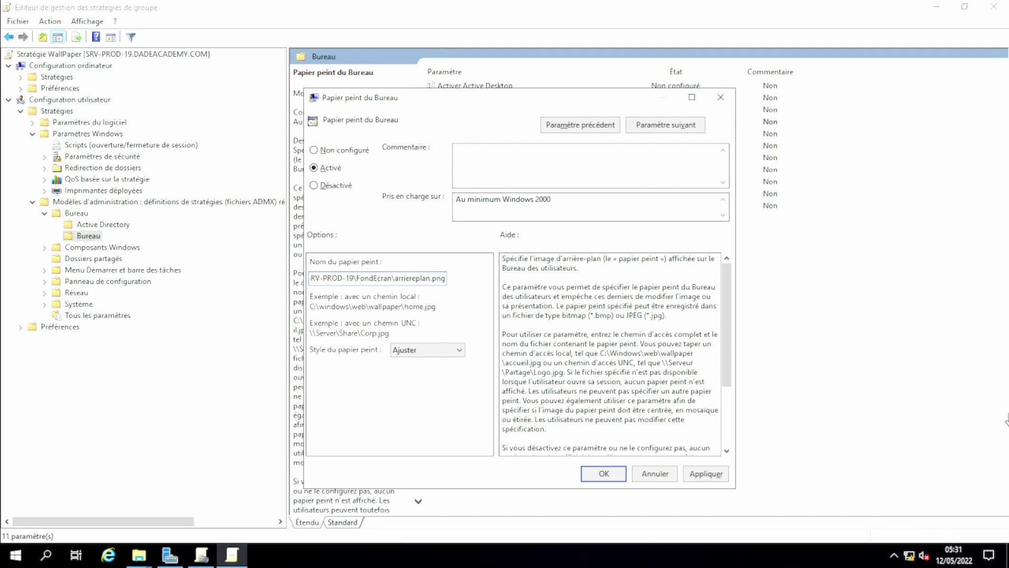
click(486, 160)
- Choose Ajuster as the wallpaper style, apply and close the policy, and minimize the Group Policy editor
click(413, 353)
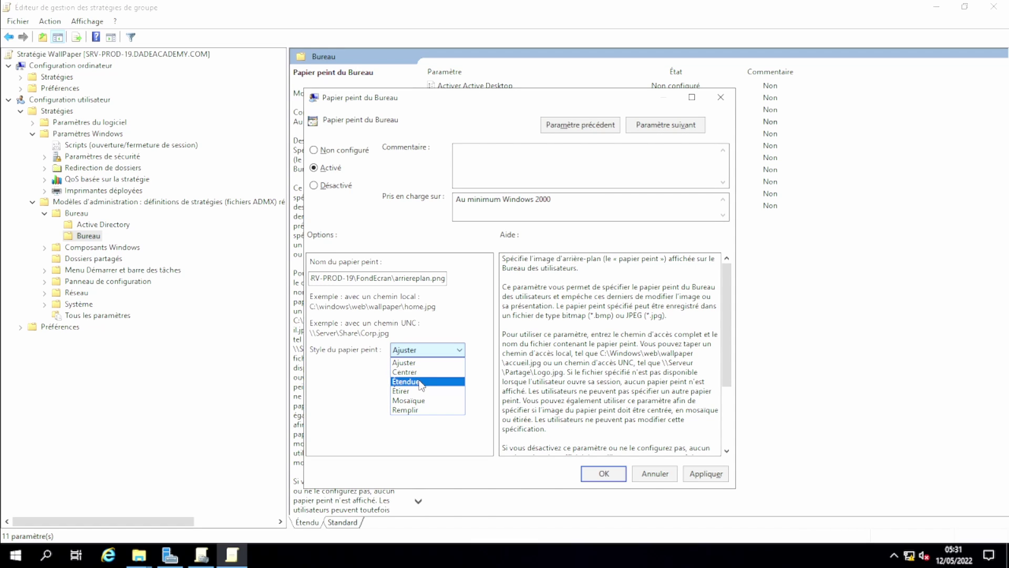
click(427, 364)
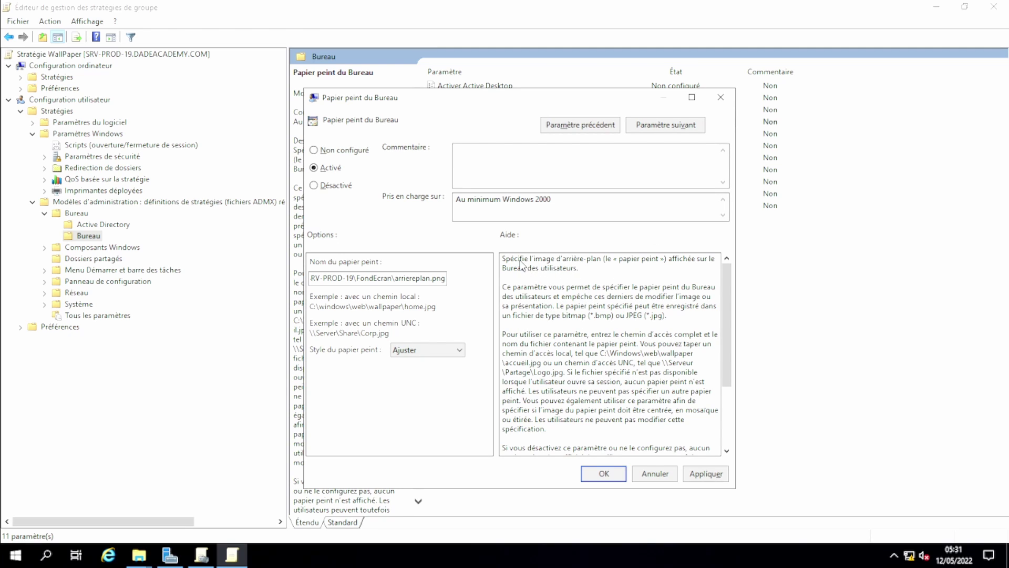
drag(522, 258, 557, 421)
click(580, 387)
click(705, 473)
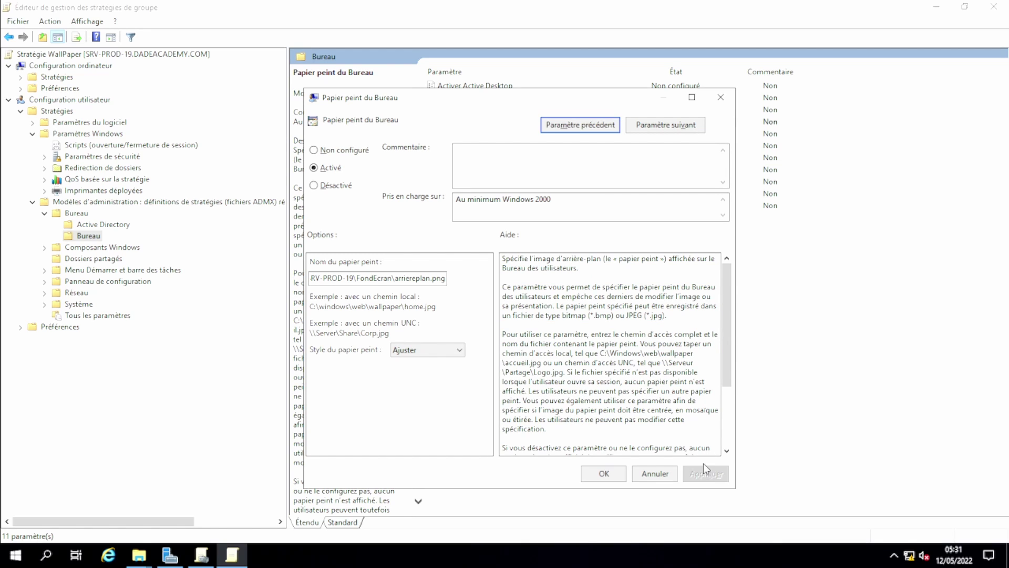
click(604, 473)
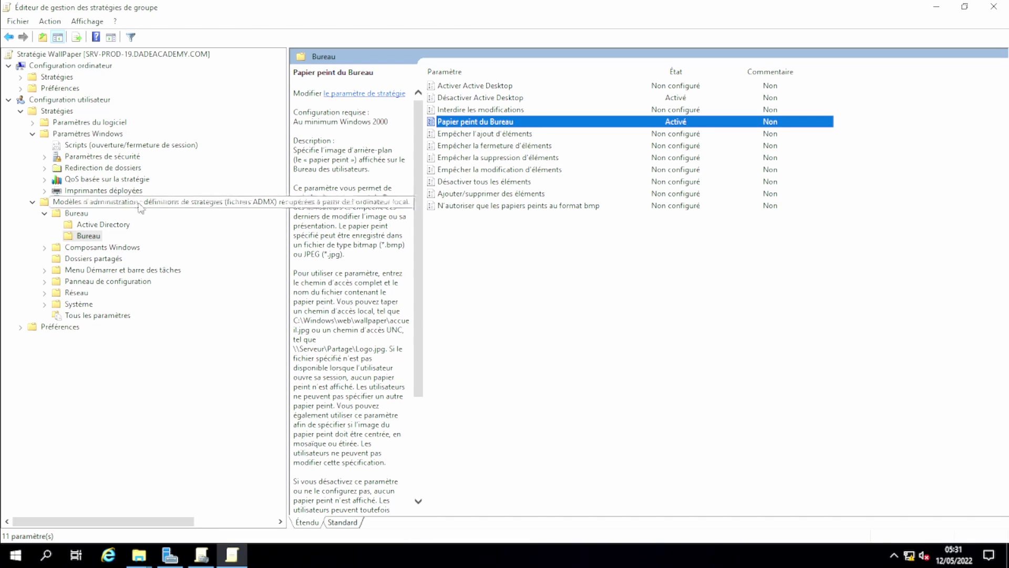
click(934, 11)
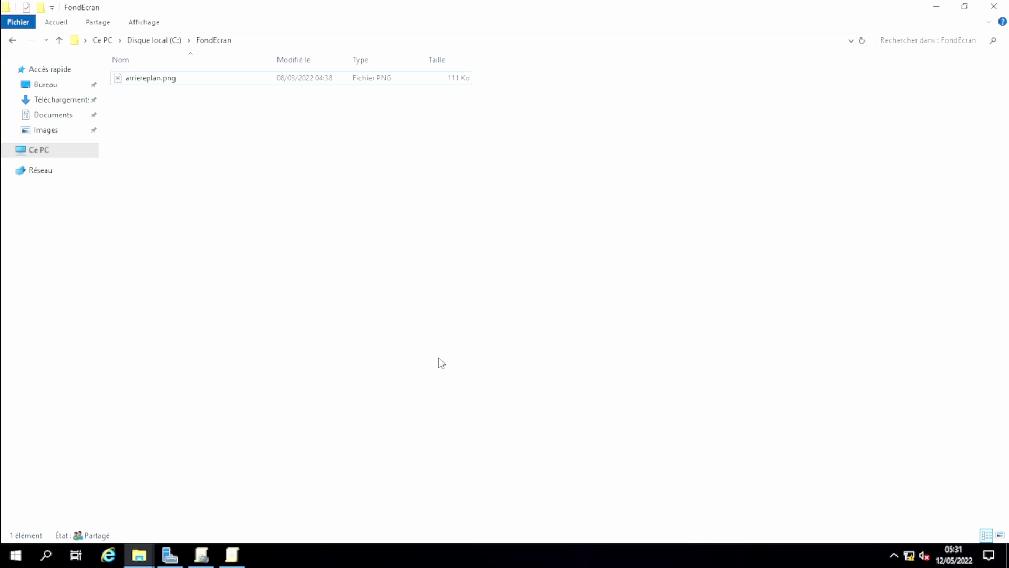
- In the Group Policy Management console, set the WallPaper link under dadeacademy.com to Appliqué and minimize the console
click(201, 555)
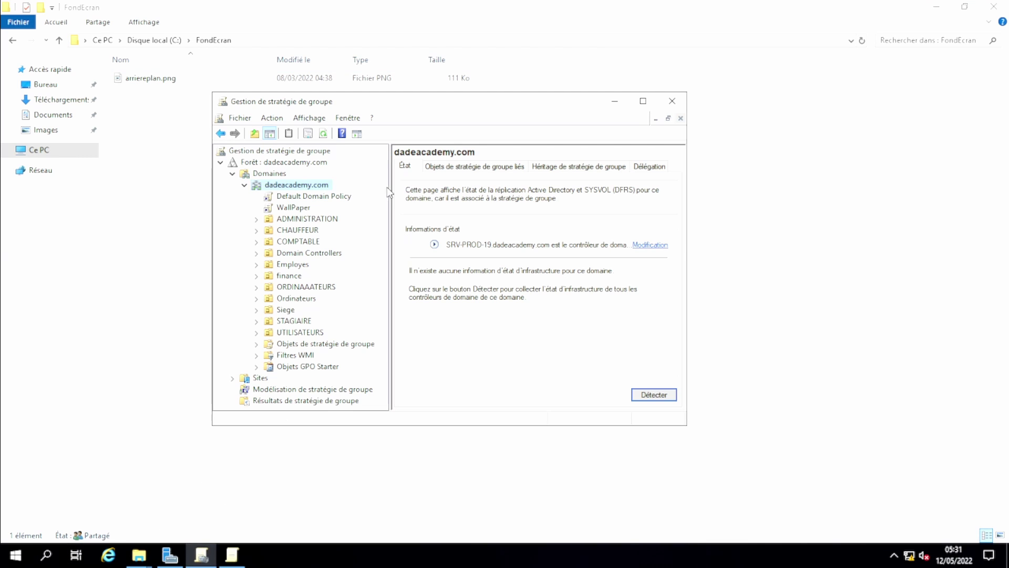
click(296, 208)
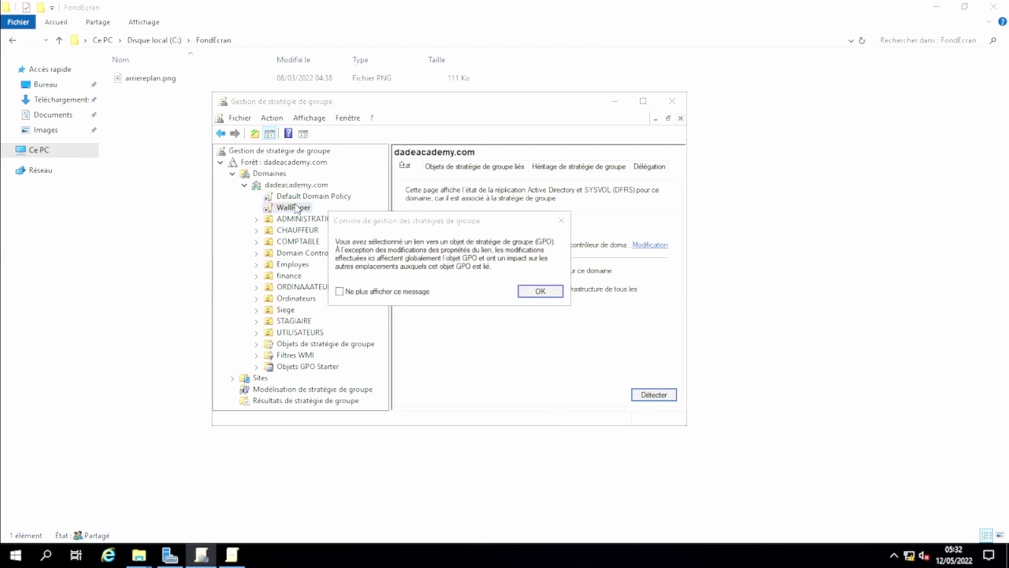
key(Return)
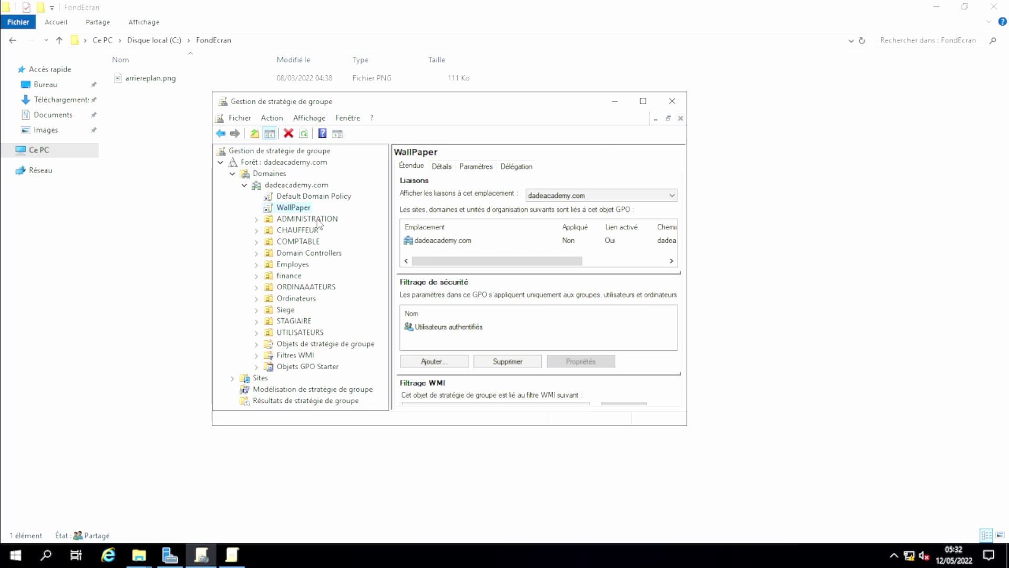
right_click(295, 212)
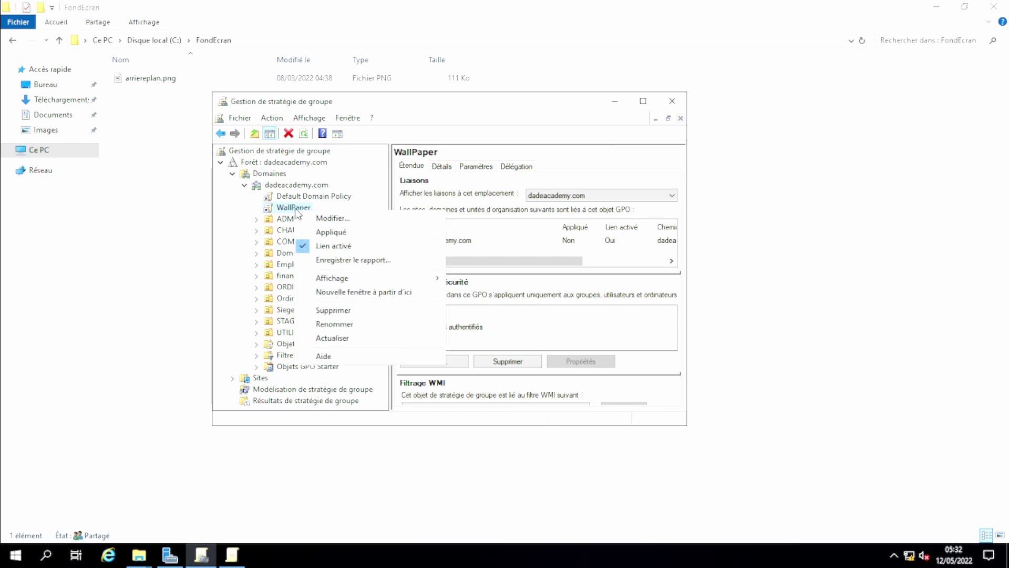
click(328, 233)
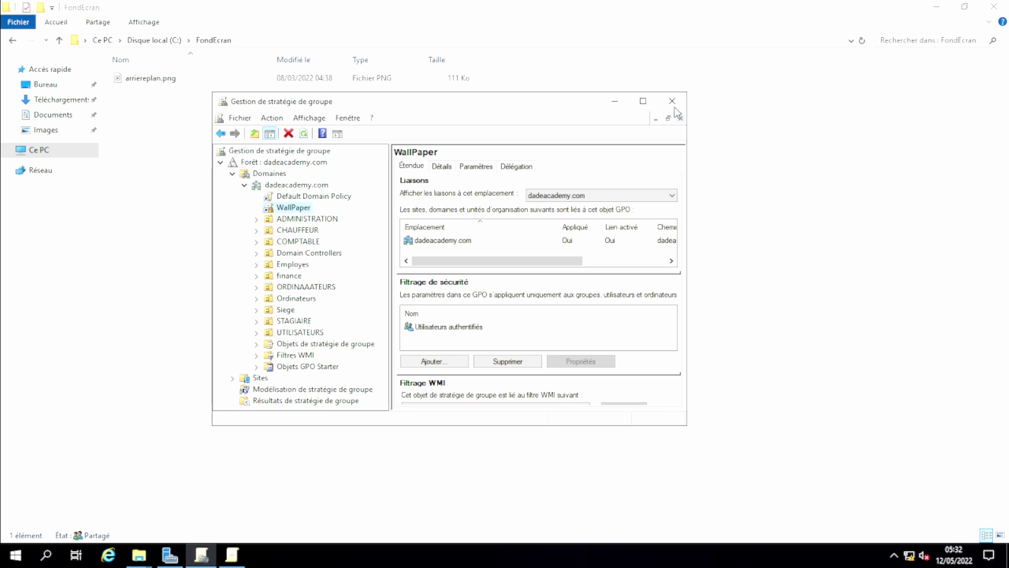
click(615, 103)
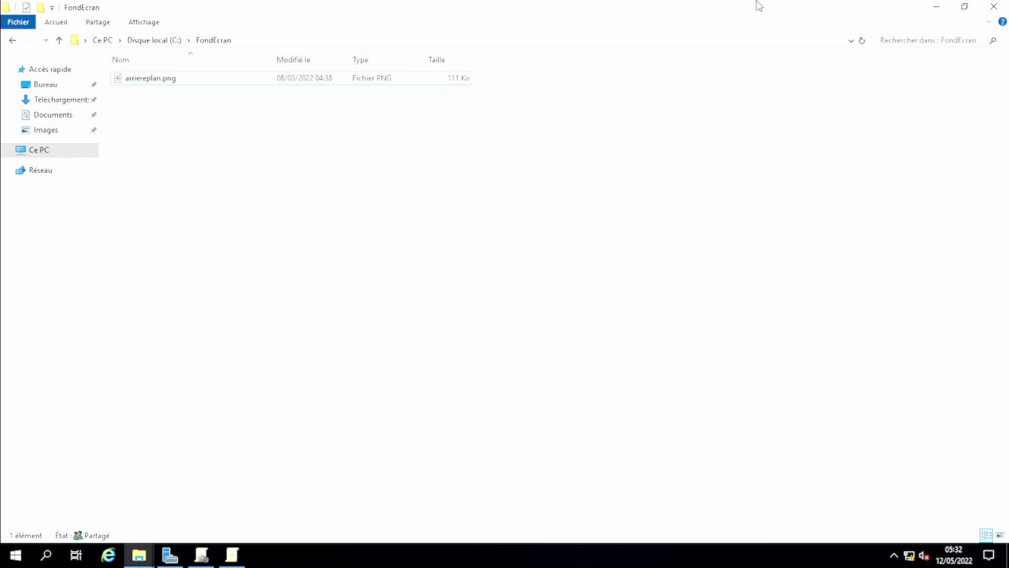
- Switch to the Windows 10 virtual machine and sign in to the displayed domain account with its password
mouse_move(788, 7)
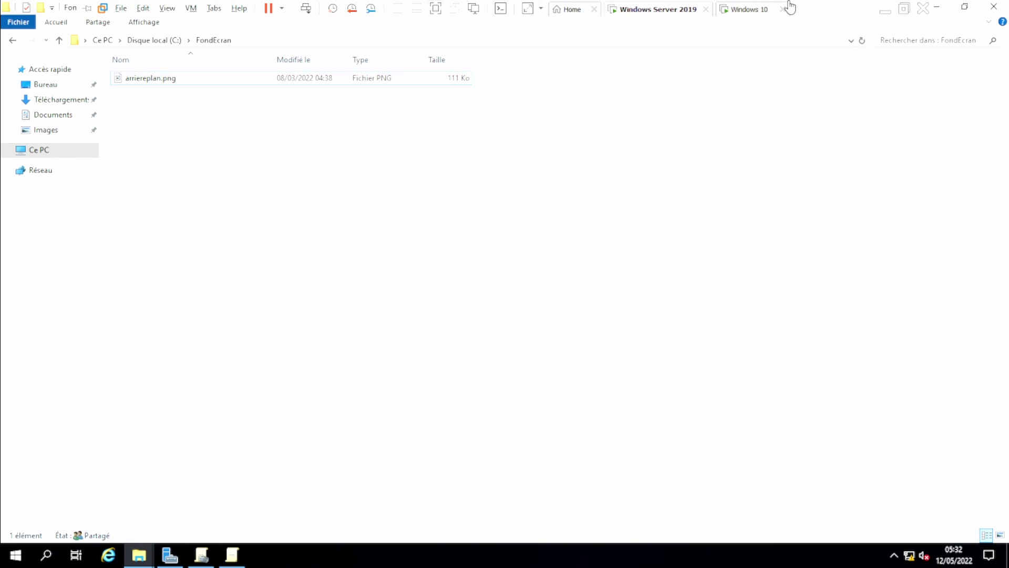
click(746, 11)
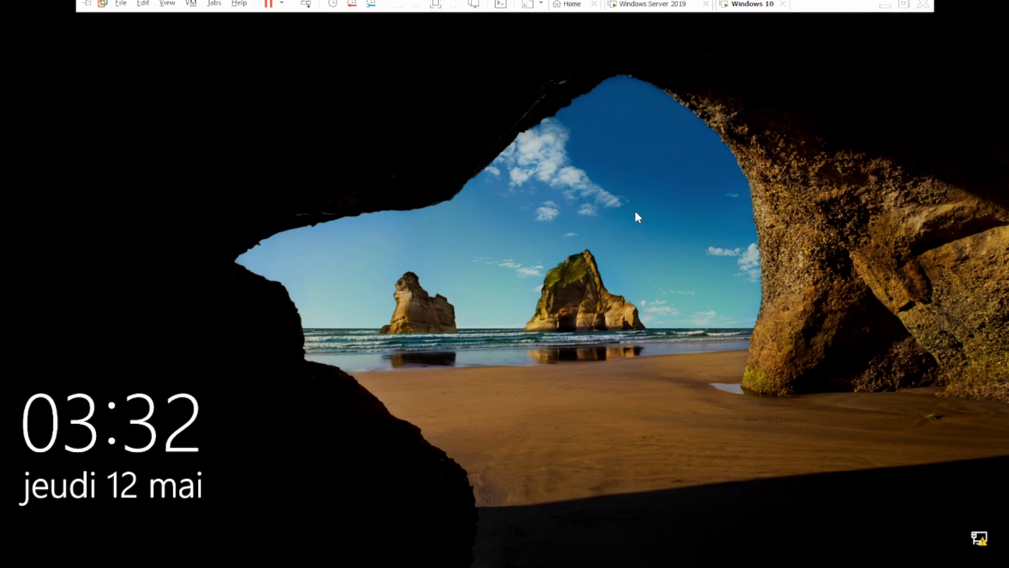
click(528, 281)
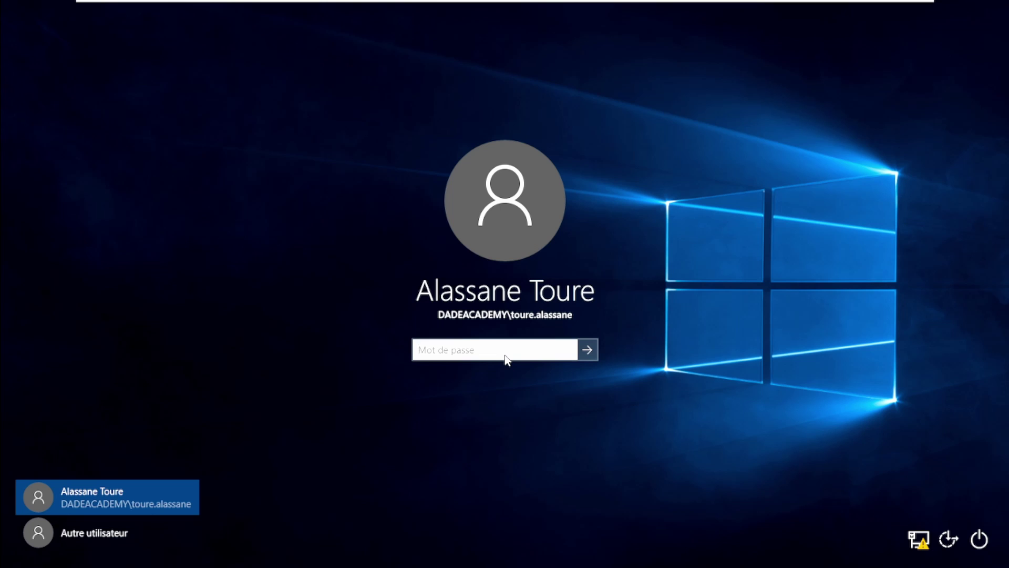
text(•••••••••••••)
key(Return)
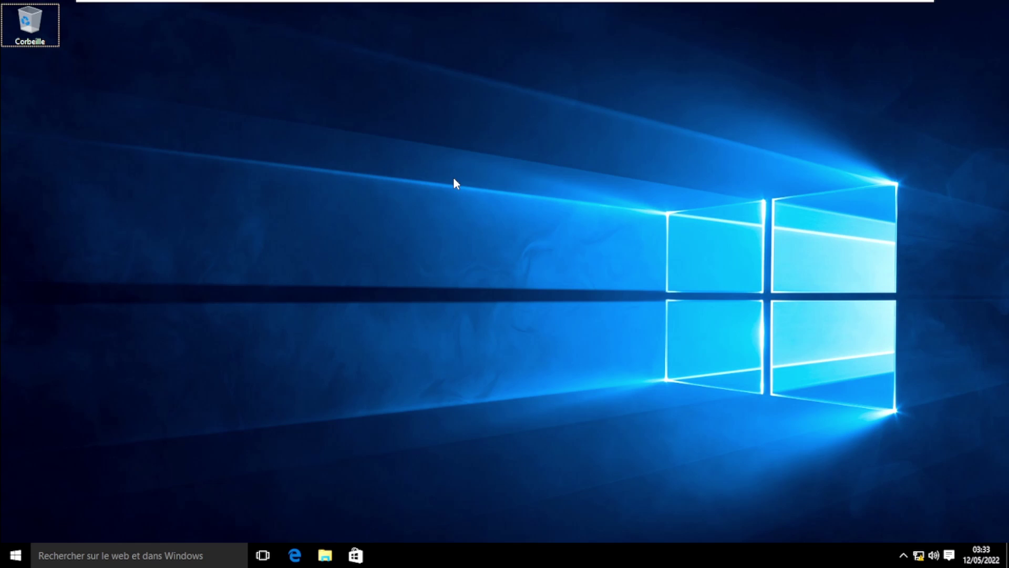
- Open a command prompt on the Windows 10 client by running cmd
key(super+r)
text(c:\)
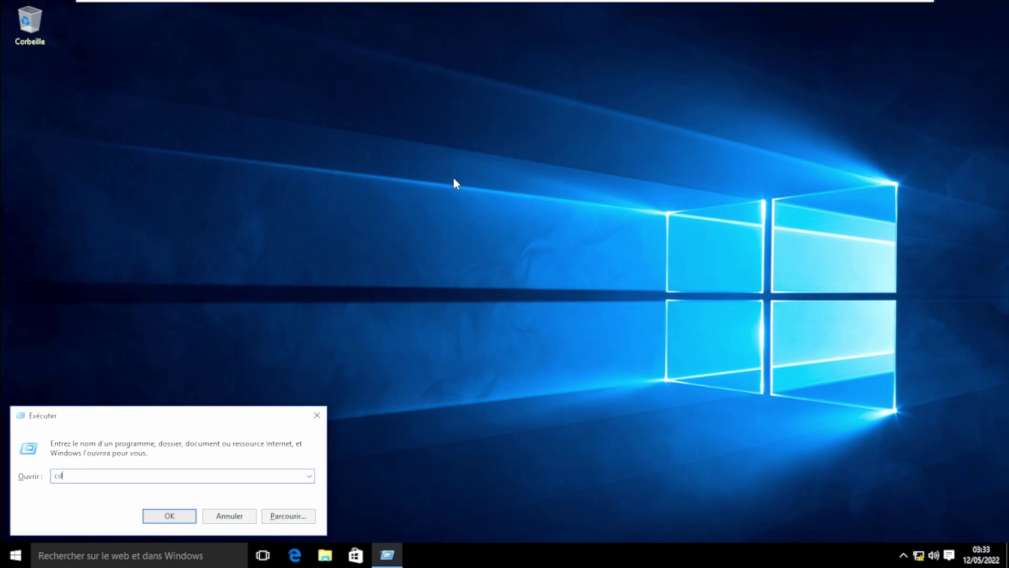
key(BackSpace)
key(BackSpace)
text(md)
key(Return)
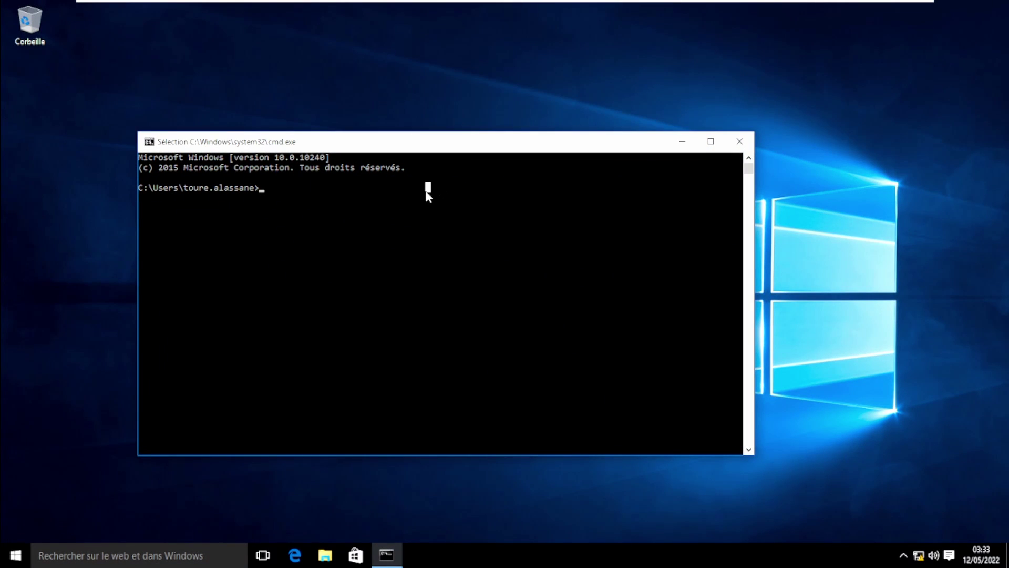
- Force a group policy update with gpupdate /force and close the command prompt
text(gpupdate /fr)
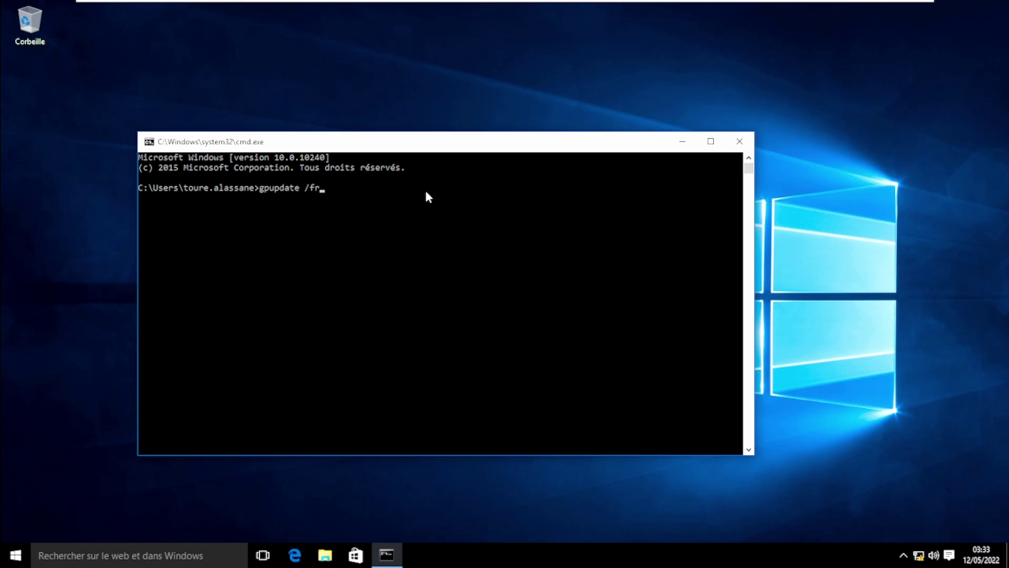
key(BackSpace)
text(orce)
key(Return)
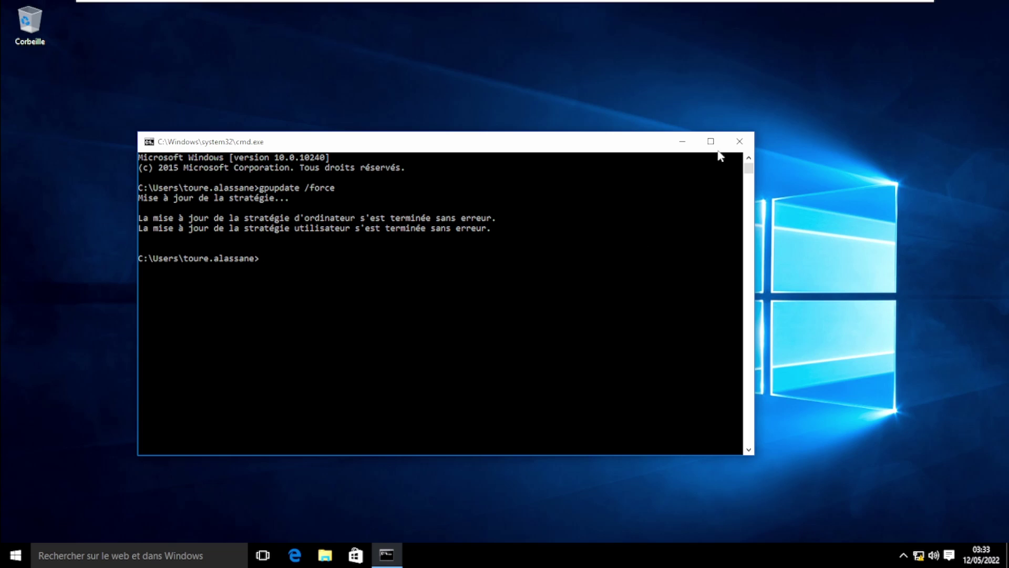
click(738, 143)
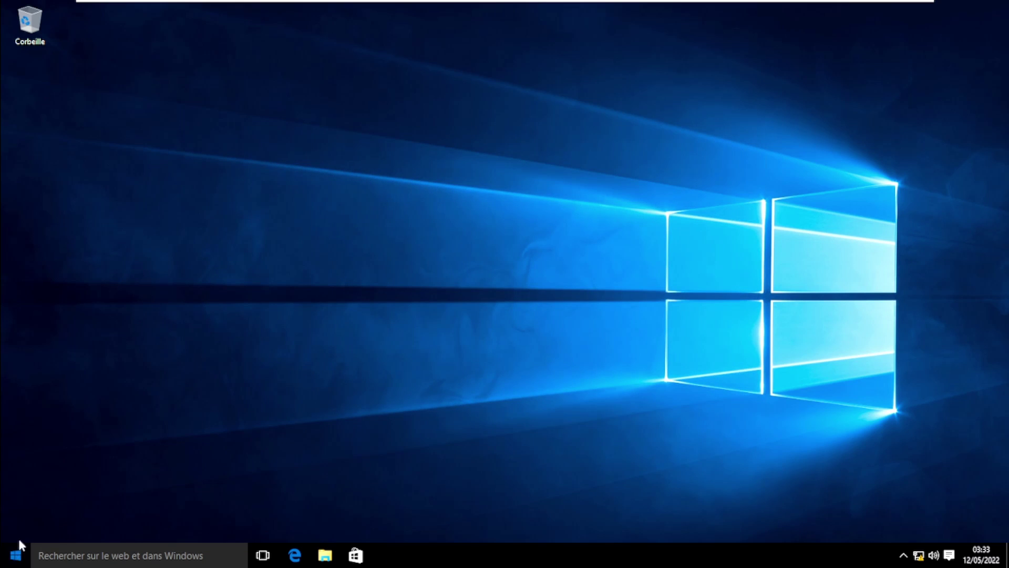
- Restart the Windows 10 client with the Redémarrer option
key(super)
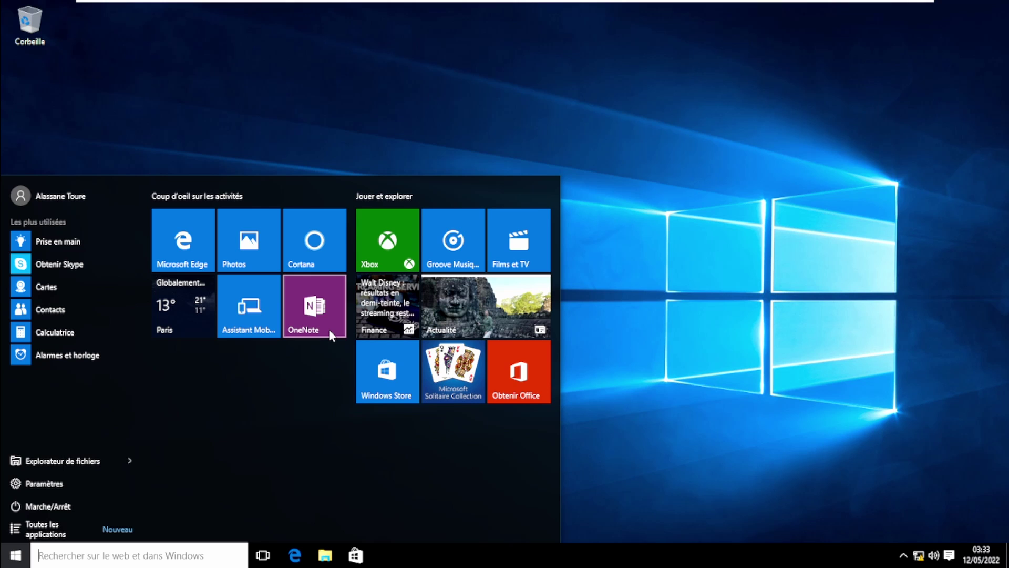
click(59, 507)
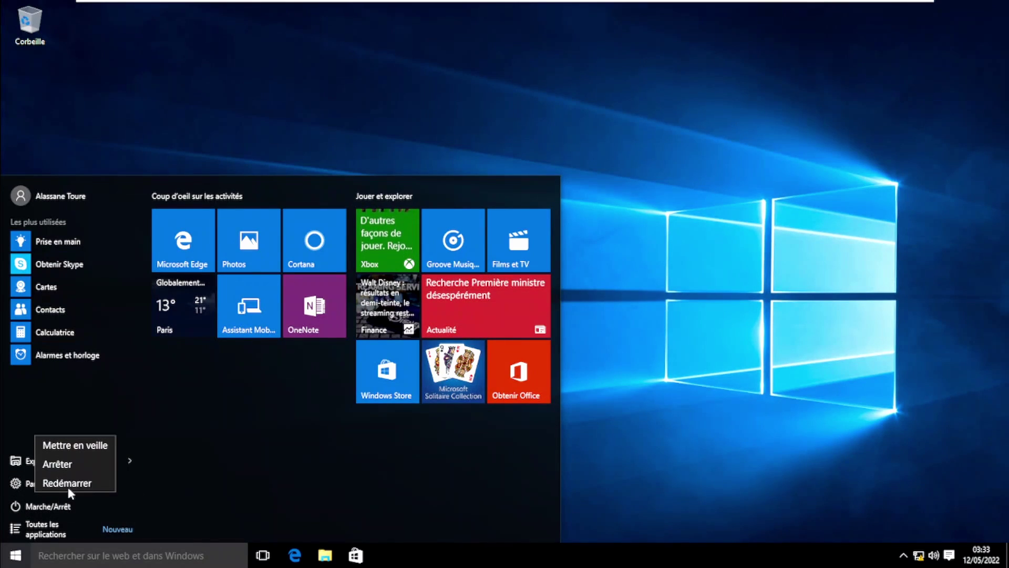
click(68, 483)
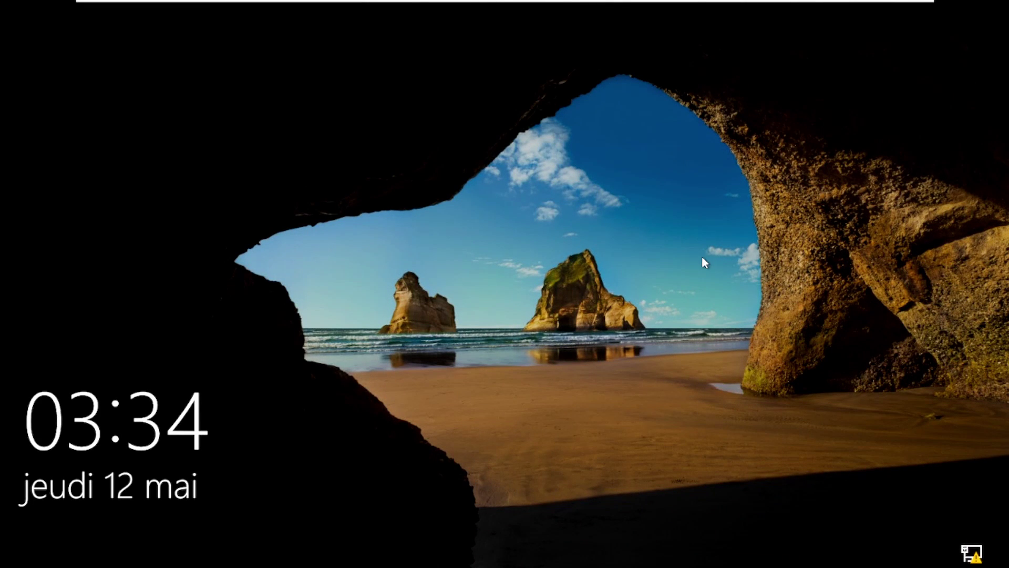
- Dismiss the lock screen and sign back in to the same domain account by entering its password
click(581, 292)
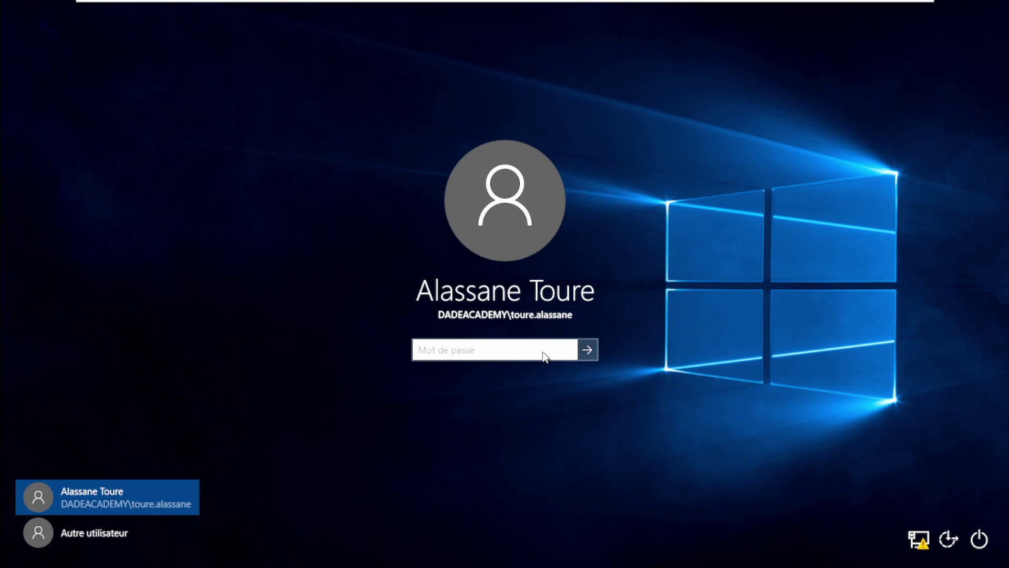
text(***********)
key(Return)
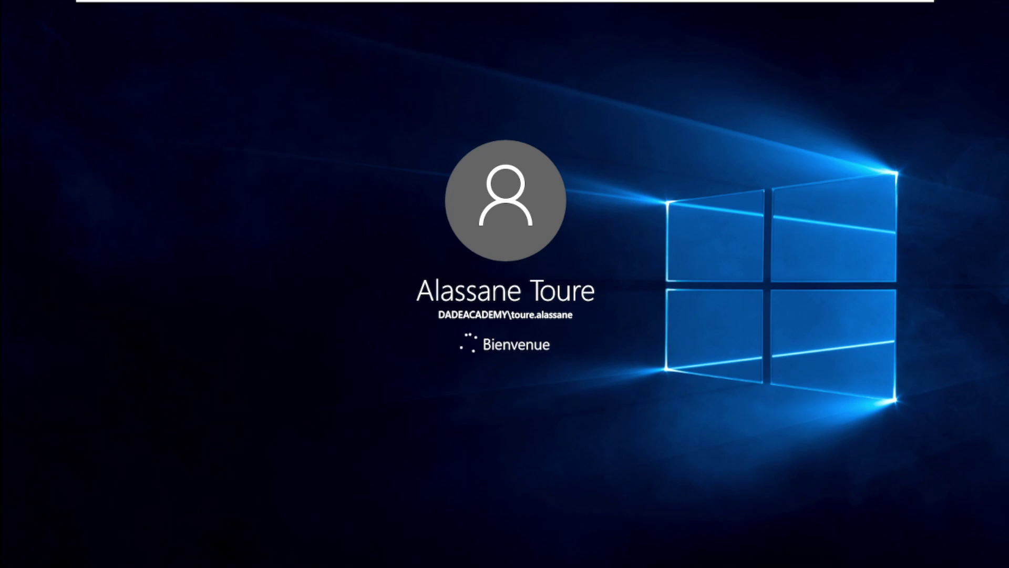